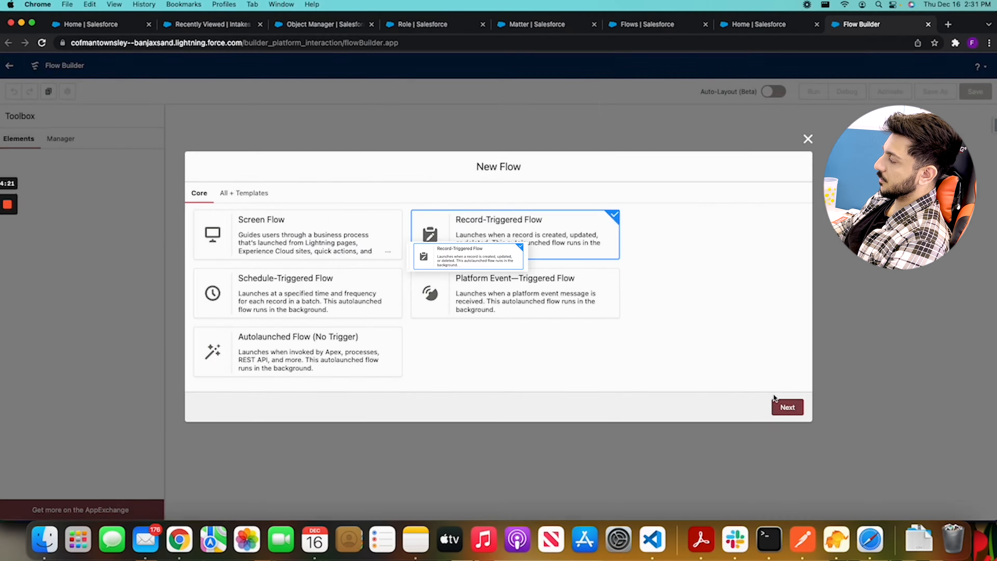
Create an auto-layout record-triggered flow on the Matter object that is triggered when a record is updated
{"action": "left_click", "coordinate": [782, 408]}
{"action": "left_click", "coordinate": [514, 282]}
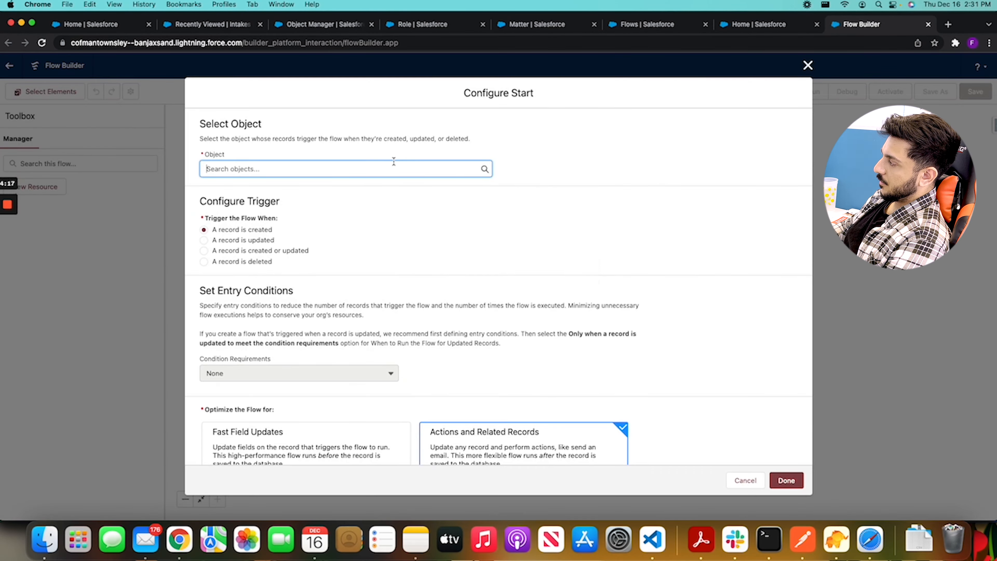
{"action": "type", "text": "Matter"}
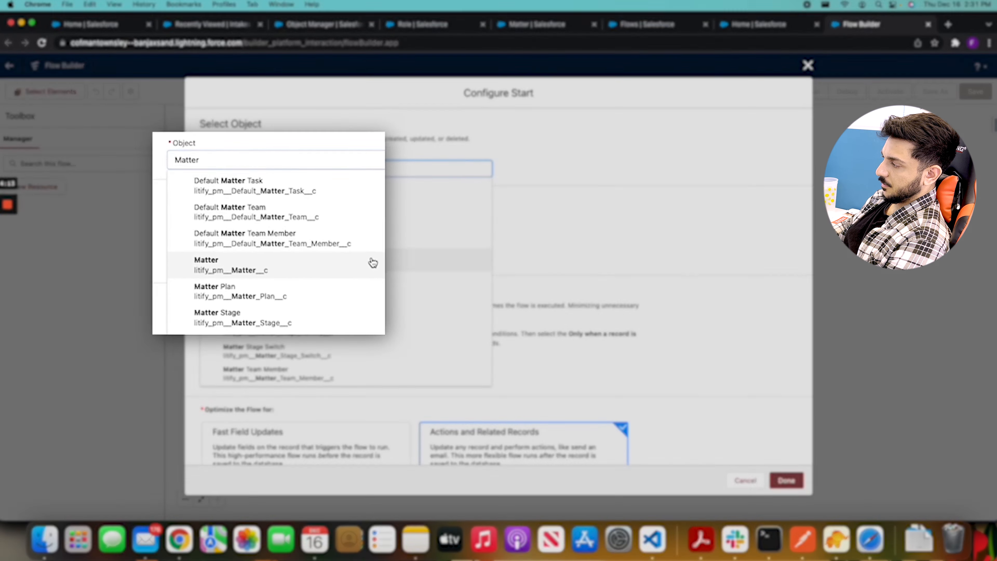
{"action": "left_click", "coordinate": [372, 263]}
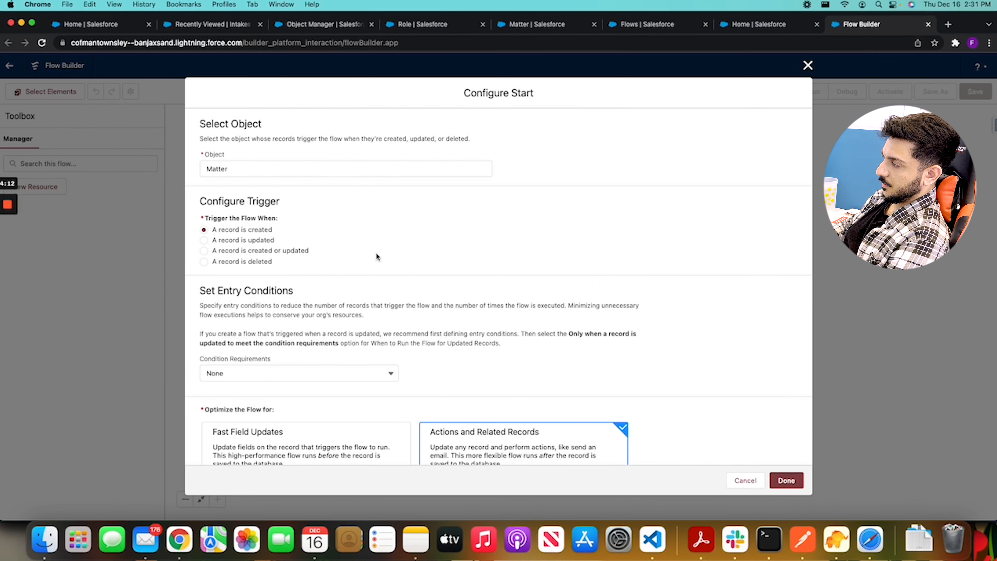
{"action": "left_click", "coordinate": [263, 241]}
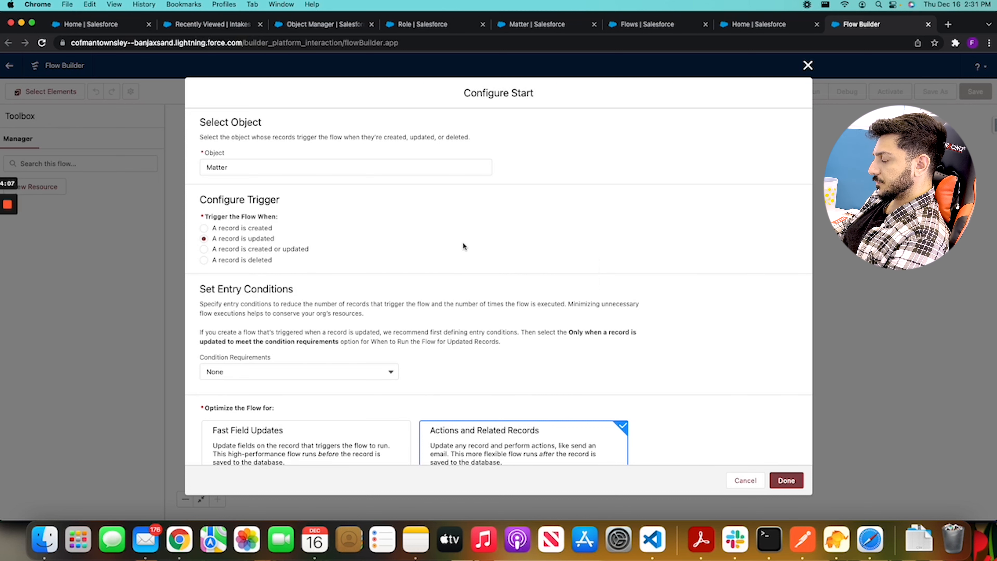
Set the entry condition requirements to All Conditions Are Met (AND) and choose litify_pm__Primary_Intake__c as the condition field
{"action": "scroll", "coordinate": [463, 246], "scroll_direction": "down", "scroll_amount": 2}
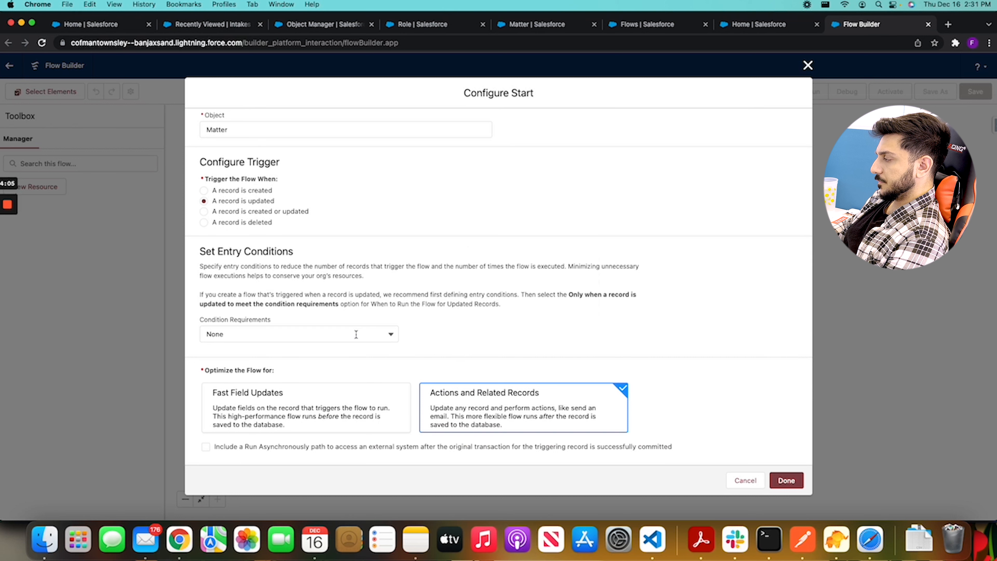
{"action": "left_click", "coordinate": [392, 335]}
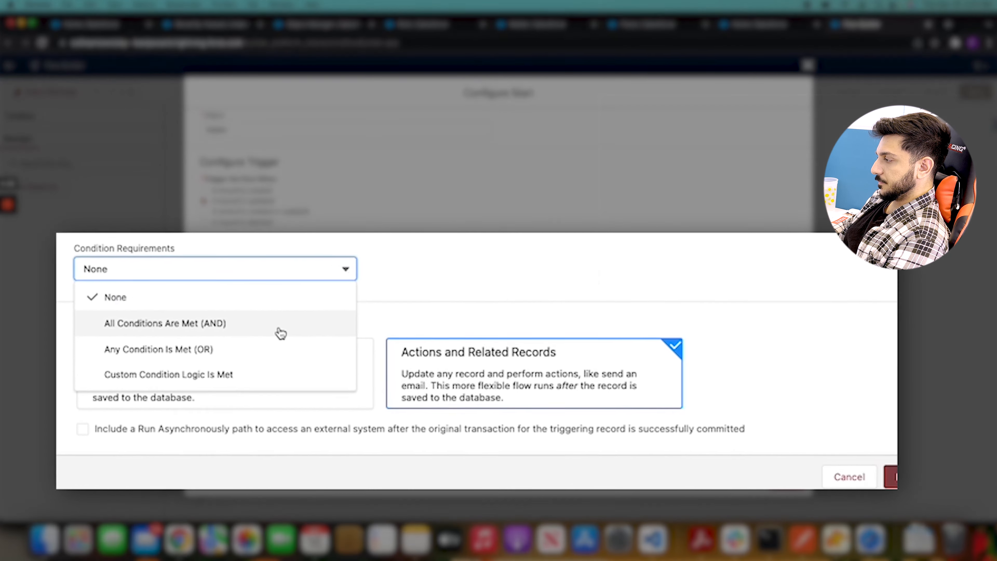
{"action": "left_click", "coordinate": [278, 329]}
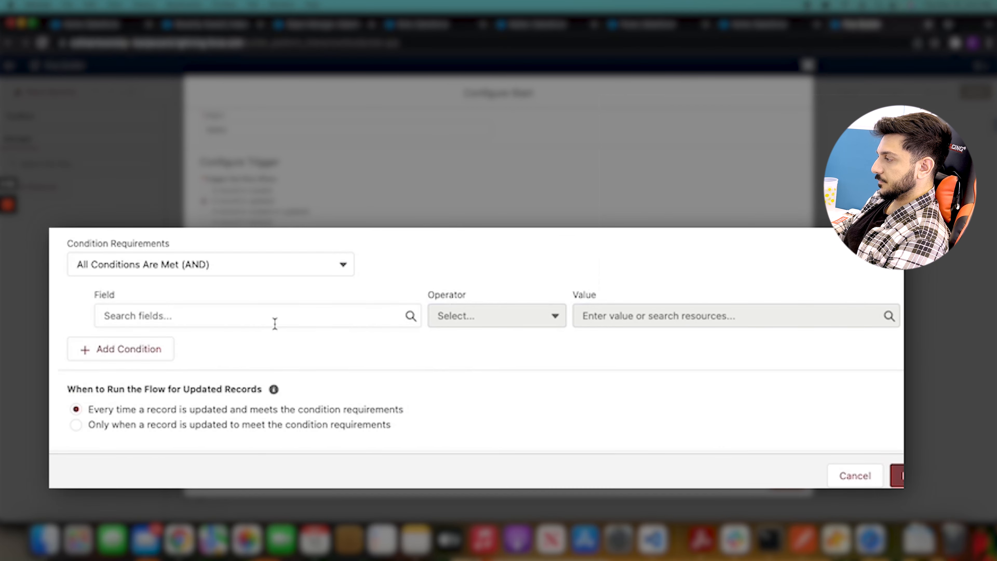
{"action": "left_click", "coordinate": [275, 323]}
{"action": "type", "text": "intake"}
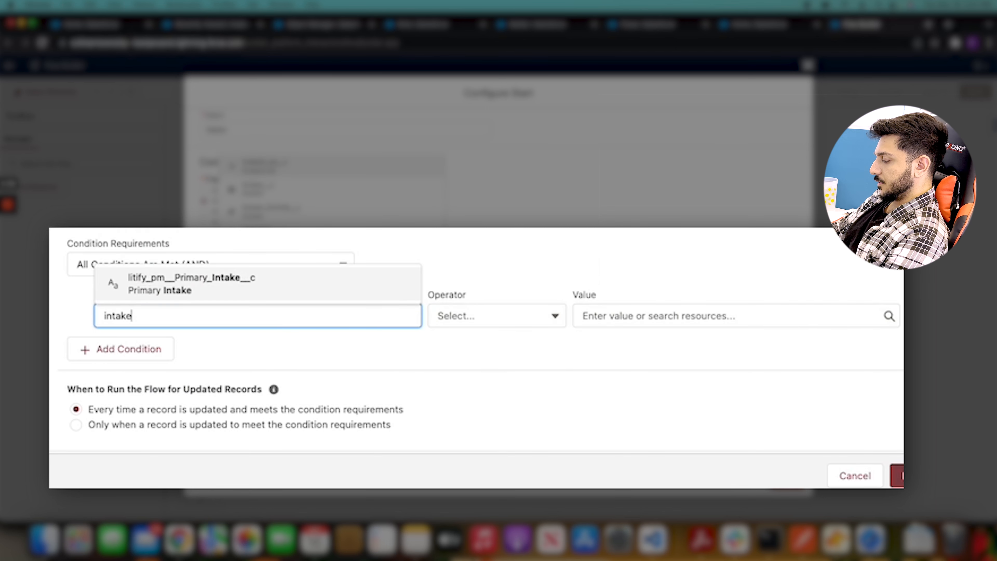
{"action": "left_click", "coordinate": [239, 285]}
Complete the Primary Intake condition with operator Is Null and value $GlobalConstant.False, and finish the start configuration
{"action": "scroll", "coordinate": [635, 258], "scroll_direction": "down", "scroll_amount": 3}
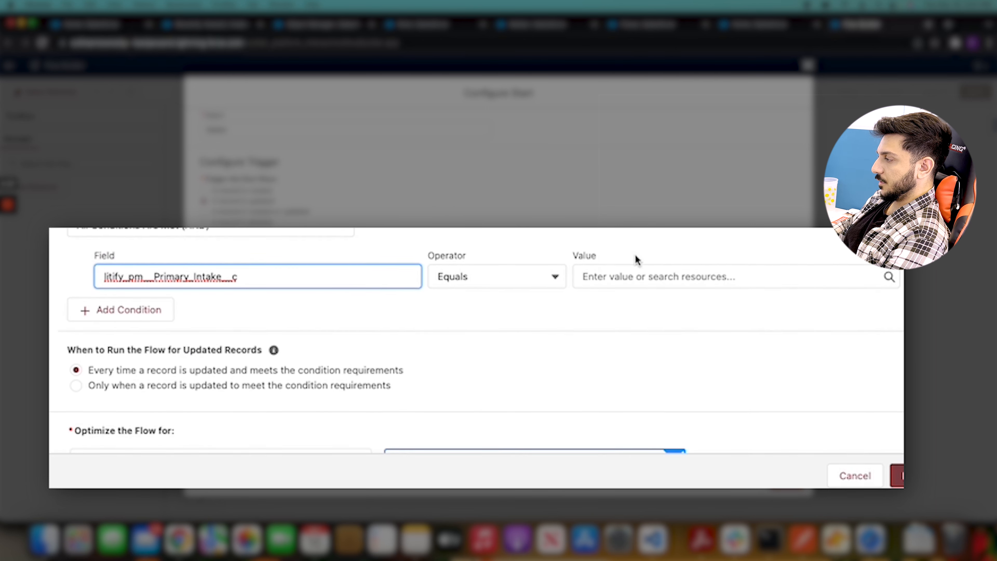
{"action": "left_click", "coordinate": [536, 263]}
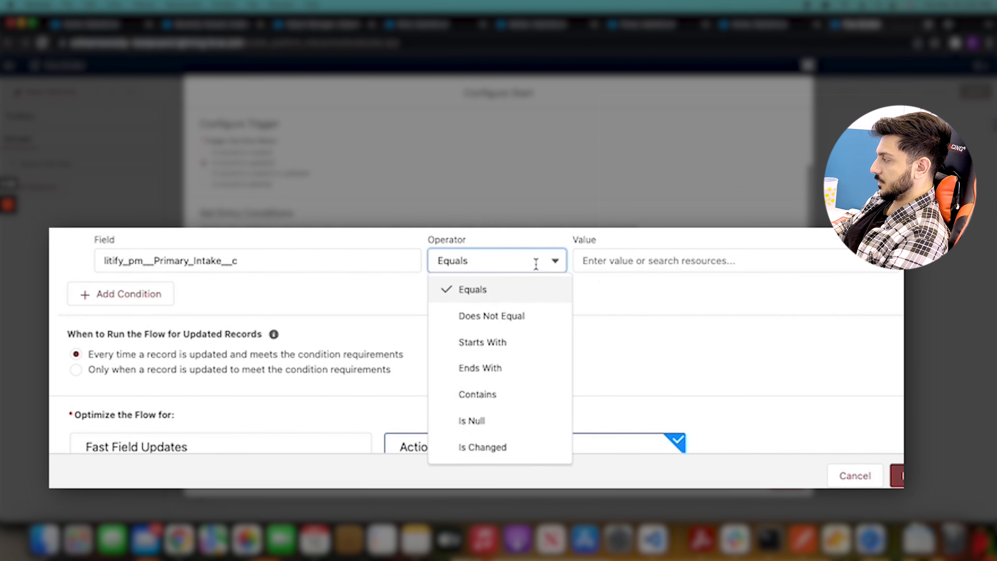
{"action": "left_click", "coordinate": [509, 423]}
{"action": "left_click", "coordinate": [723, 261]}
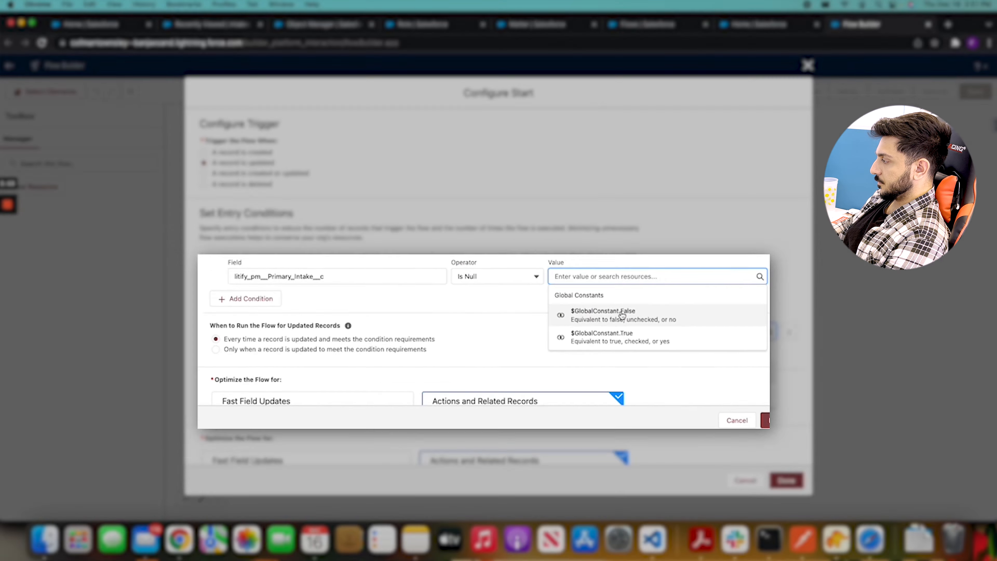
{"action": "left_click", "coordinate": [687, 310]}
{"action": "left_click", "coordinate": [655, 280]}
{"action": "scroll", "coordinate": [655, 281], "scroll_direction": "down", "scroll_amount": 3}
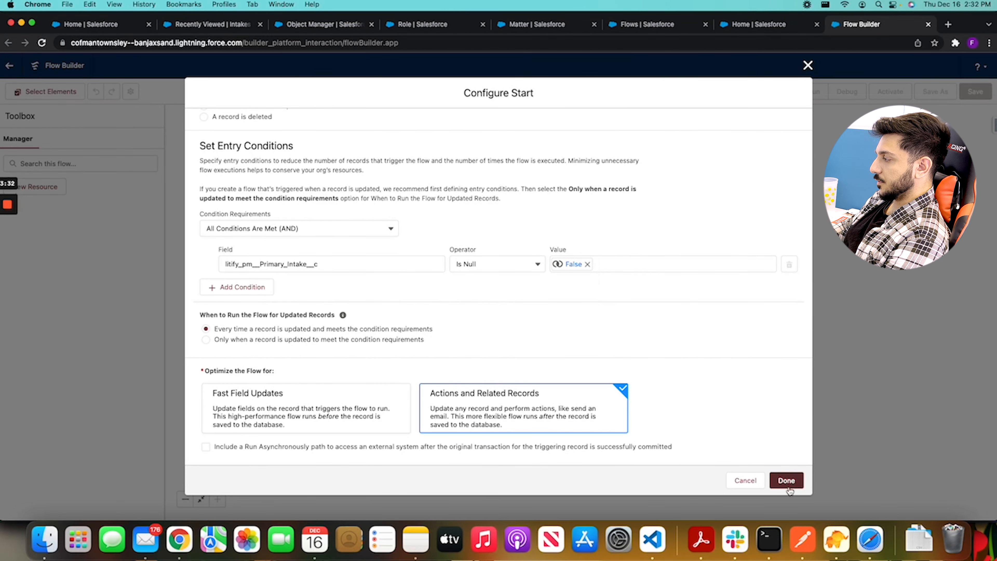
{"action": "left_click", "coordinate": [787, 481]}
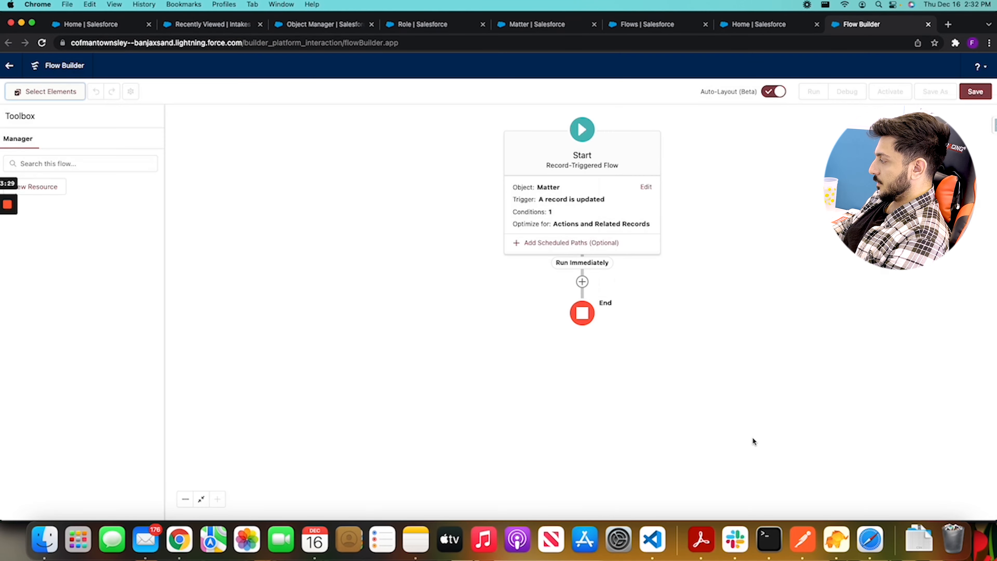
Add a Get Records element after the start, labelled "Get all Roles", that retrieves records of the Role object (litify_pm__Role__c)
{"action": "left_click", "coordinate": [583, 285]}
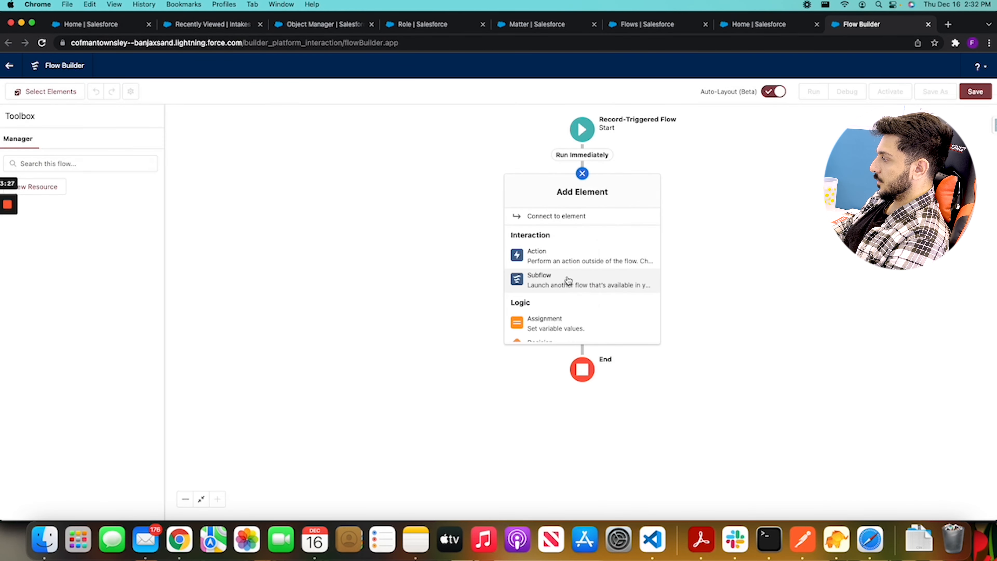
{"action": "scroll", "coordinate": [565, 281], "scroll_direction": "down", "scroll_amount": 5}
{"action": "scroll", "coordinate": [555, 279], "scroll_direction": "down", "scroll_amount": 2}
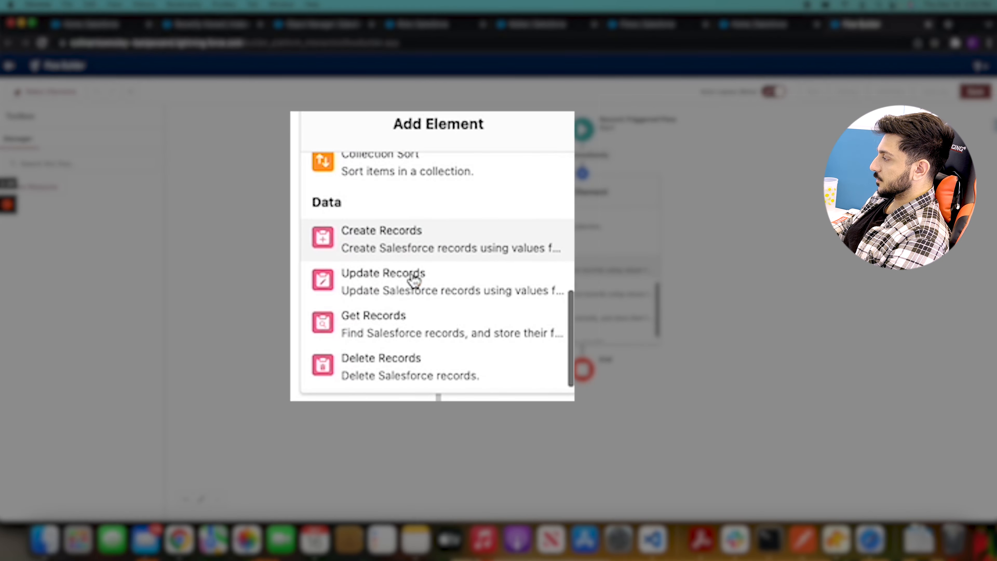
{"action": "left_click", "coordinate": [562, 302]}
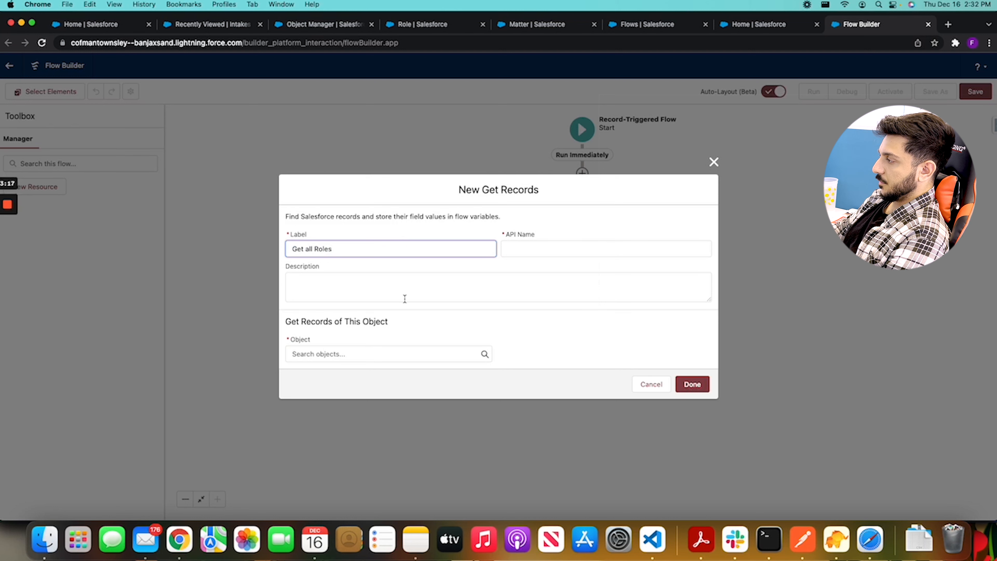
{"action": "left_click", "coordinate": [357, 354]}
{"action": "scroll", "coordinate": [370, 298], "scroll_direction": "down", "scroll_amount": 6}
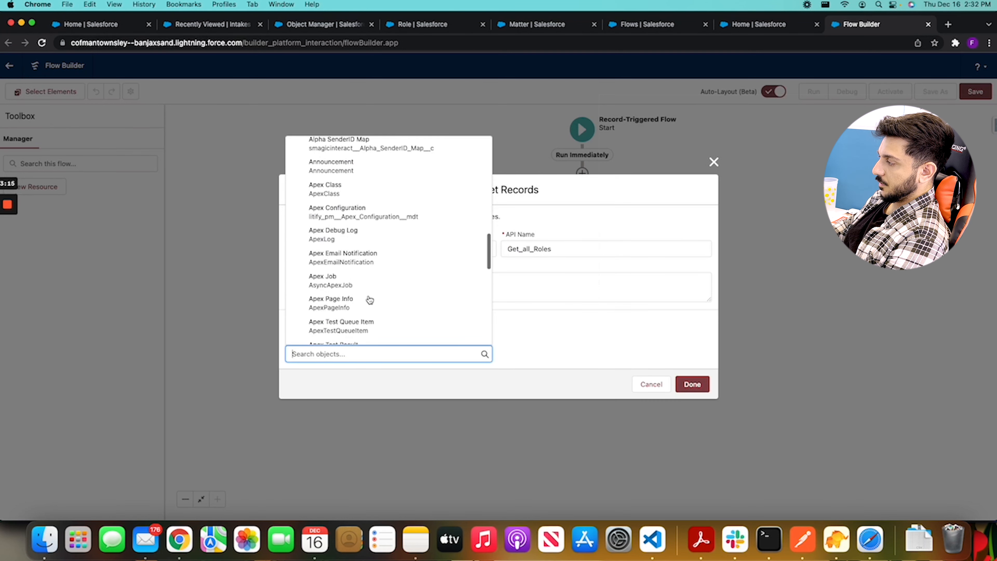
{"action": "type", "text": "role"}
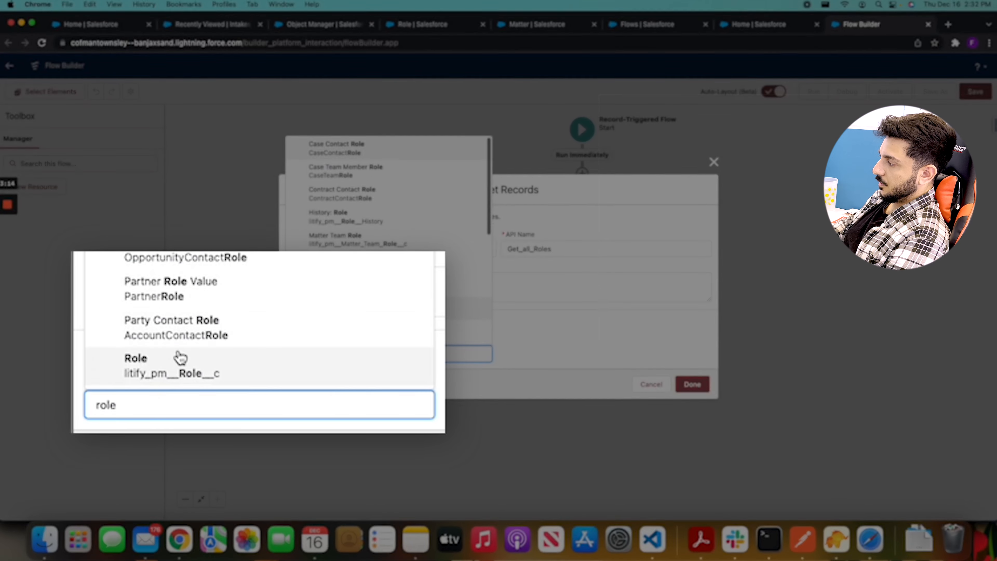
{"action": "left_click", "coordinate": [347, 332]}
Filter the Role records so that litify_pm__Matter__c equals the triggering record's ID ($Record > Record ID)
{"action": "left_click", "coordinate": [372, 352]}
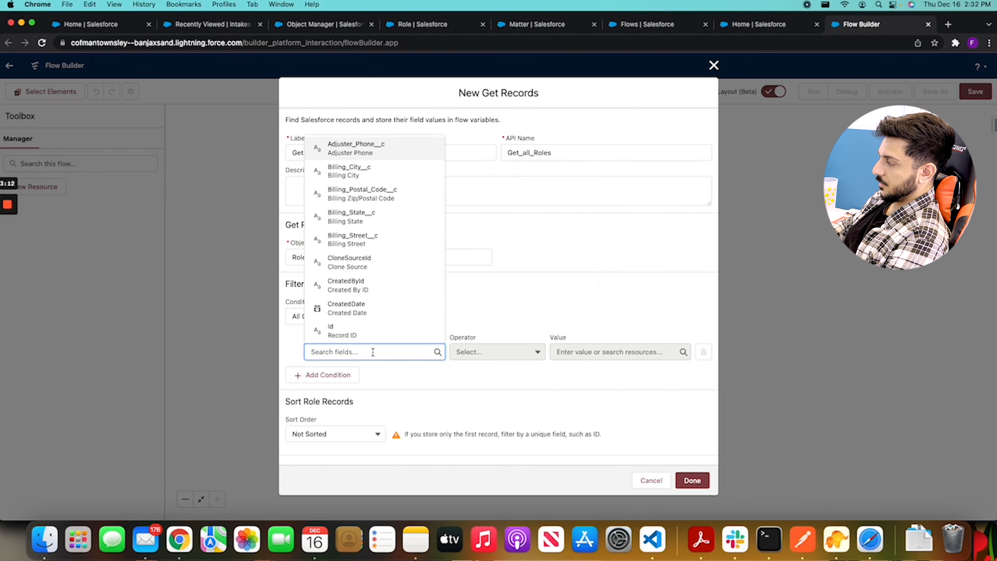
{"action": "type", "text": "m__Mat"}
{"action": "type", "text": "ter"}
{"action": "left_click", "coordinate": [391, 337]}
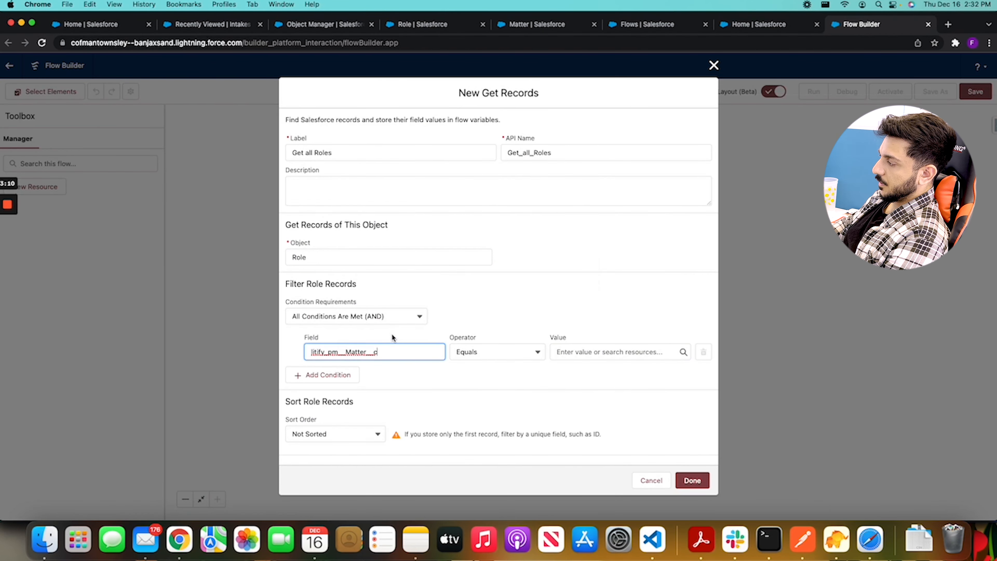
{"action": "left_click", "coordinate": [612, 352]}
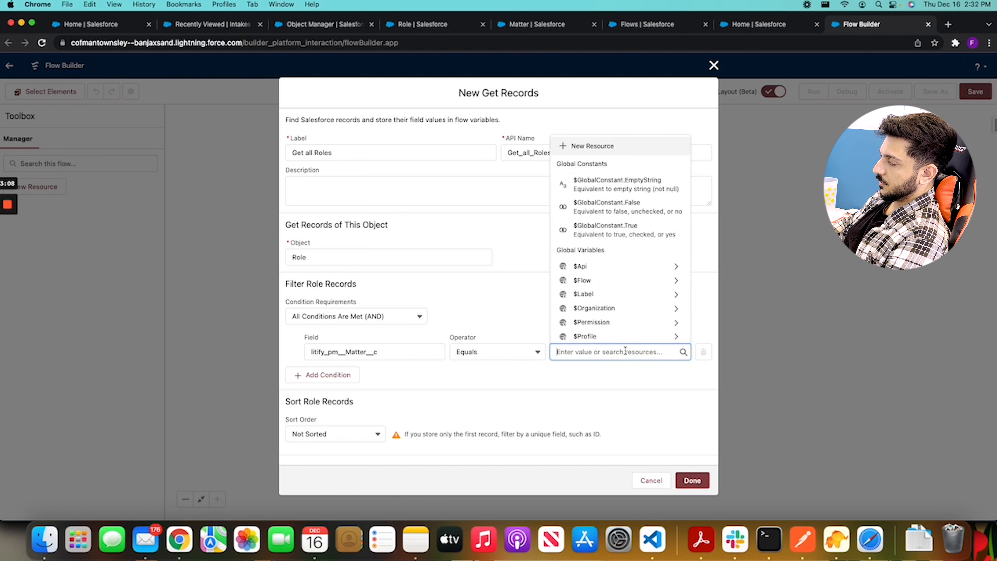
{"action": "type", "text": "record"}
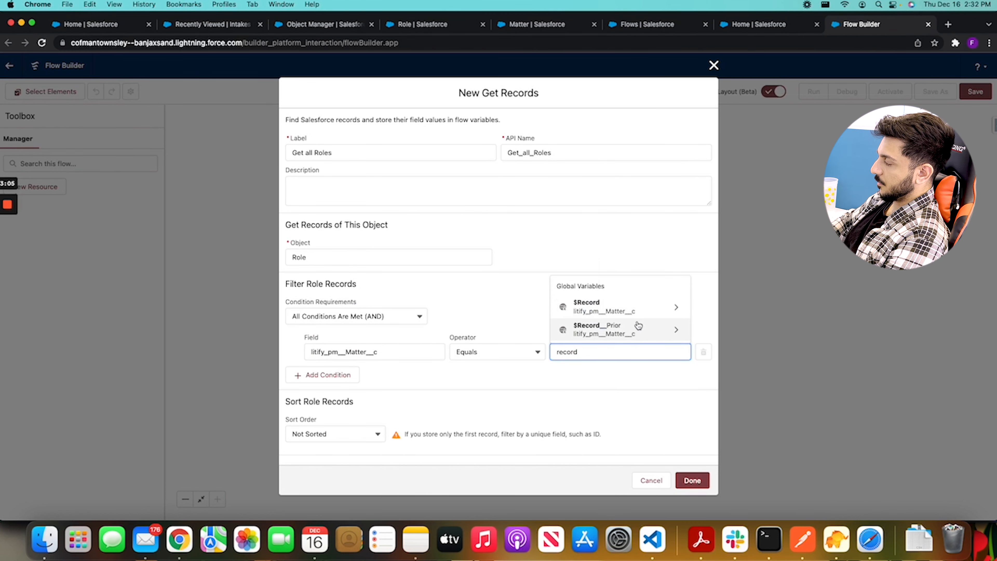
{"action": "left_click", "coordinate": [643, 314]}
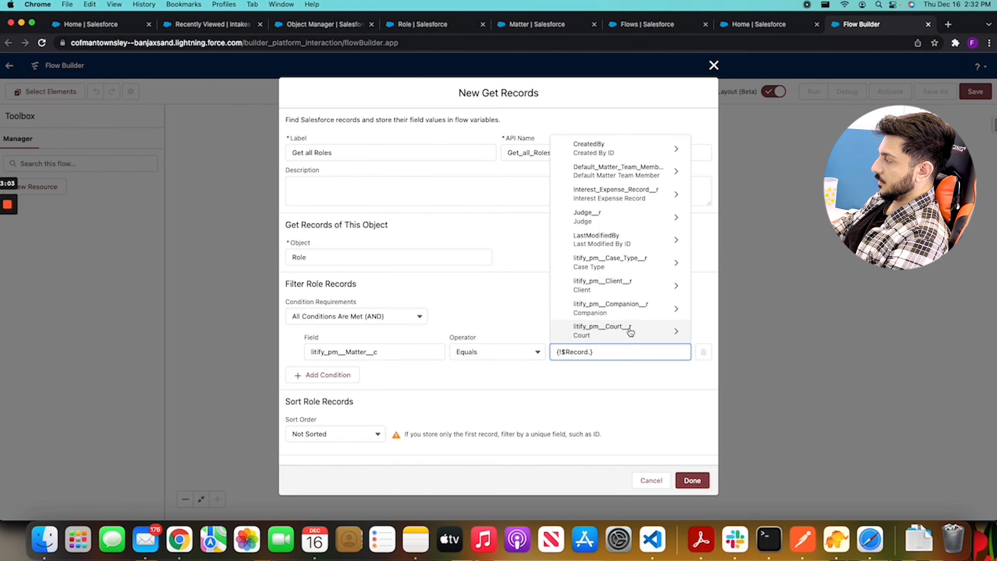
{"action": "type", "text": "Id"}
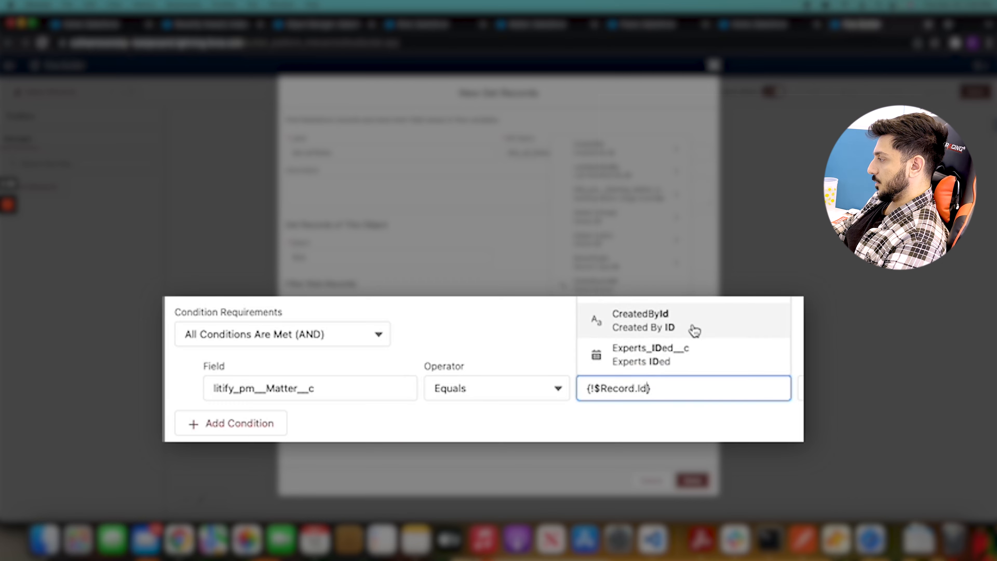
{"action": "scroll", "coordinate": [692, 330], "scroll_direction": "down", "scroll_amount": 2}
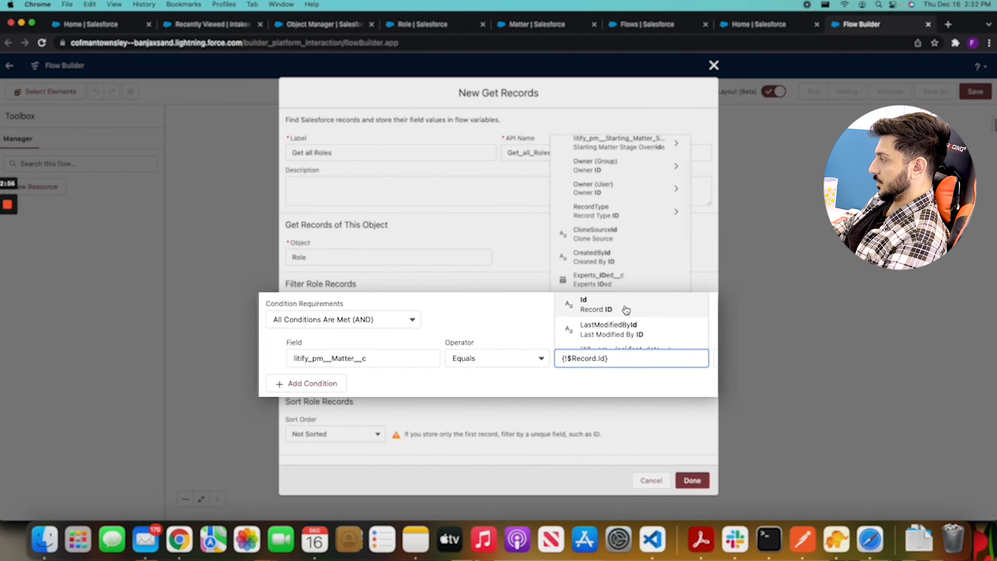
{"action": "left_click", "coordinate": [624, 306]}
{"action": "left_click", "coordinate": [586, 318]}
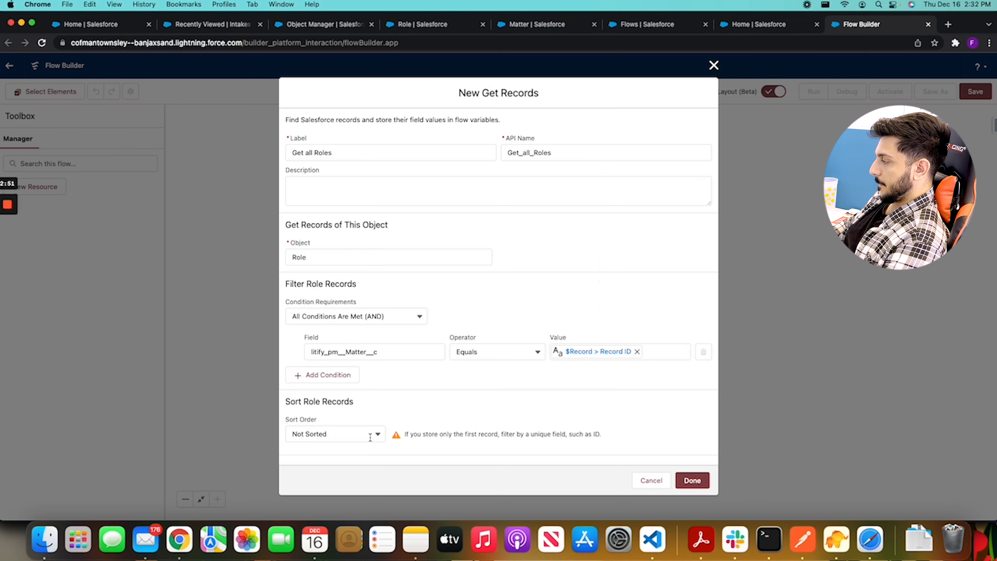
Set Get all Roles to store all records and finish the element
{"action": "scroll", "coordinate": [402, 443], "scroll_direction": "down", "scroll_amount": 5}
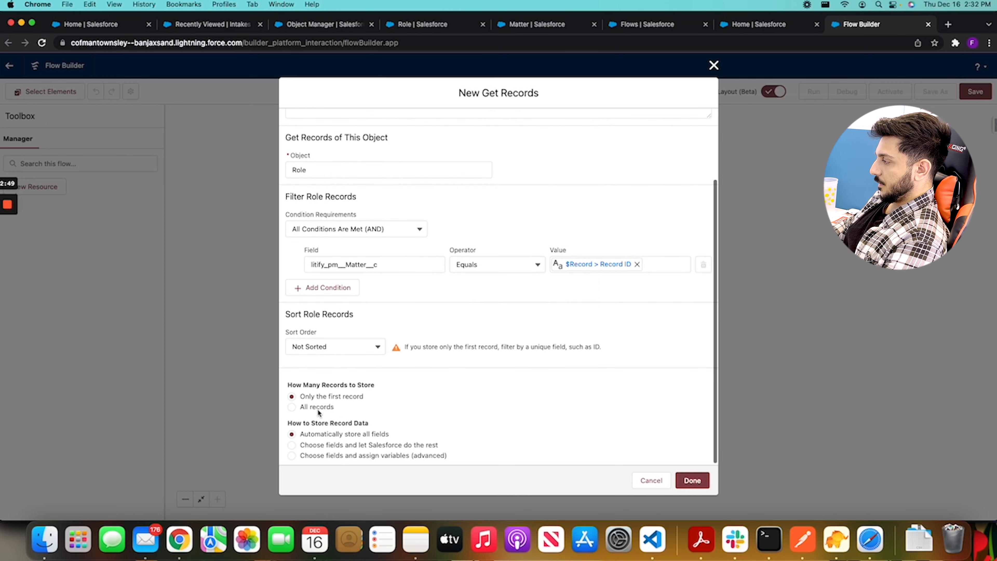
{"action": "left_click", "coordinate": [318, 407]}
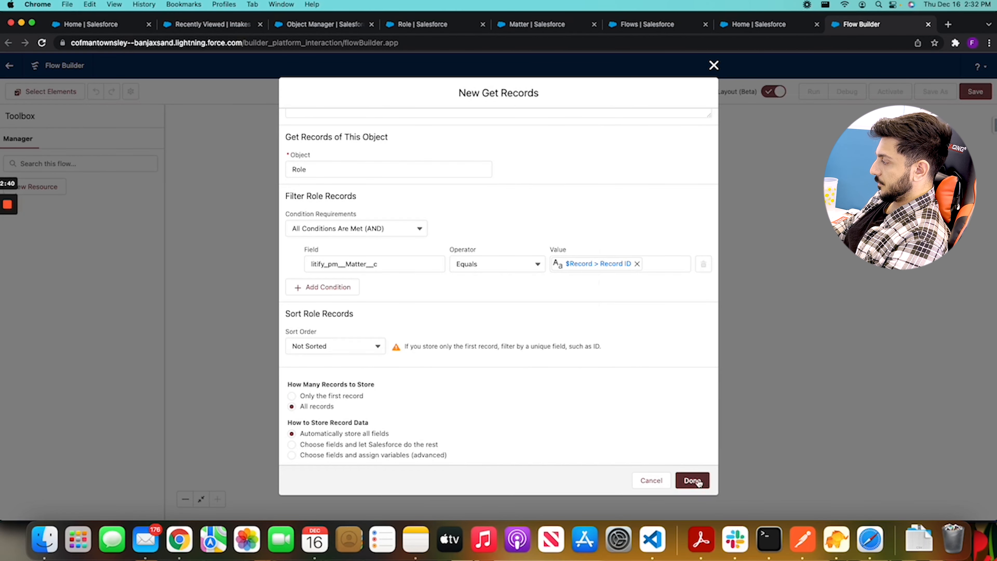
{"action": "left_click", "coordinate": [693, 481]}
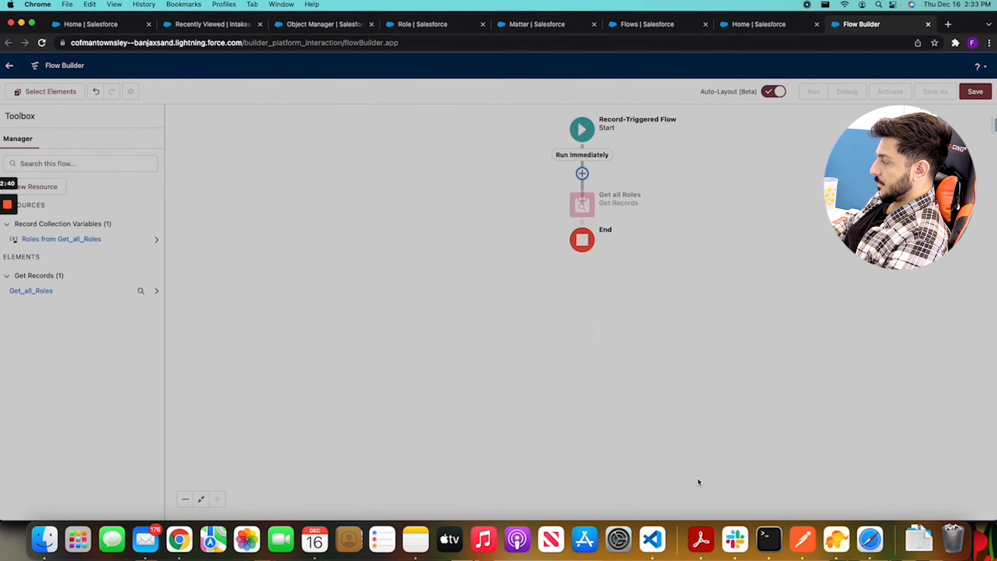
Add a Loop element labelled "Loop for Roles" after Get all Roles, iterating over the Roles from Get_all_Roles collection
{"action": "left_click", "coordinate": [582, 236]}
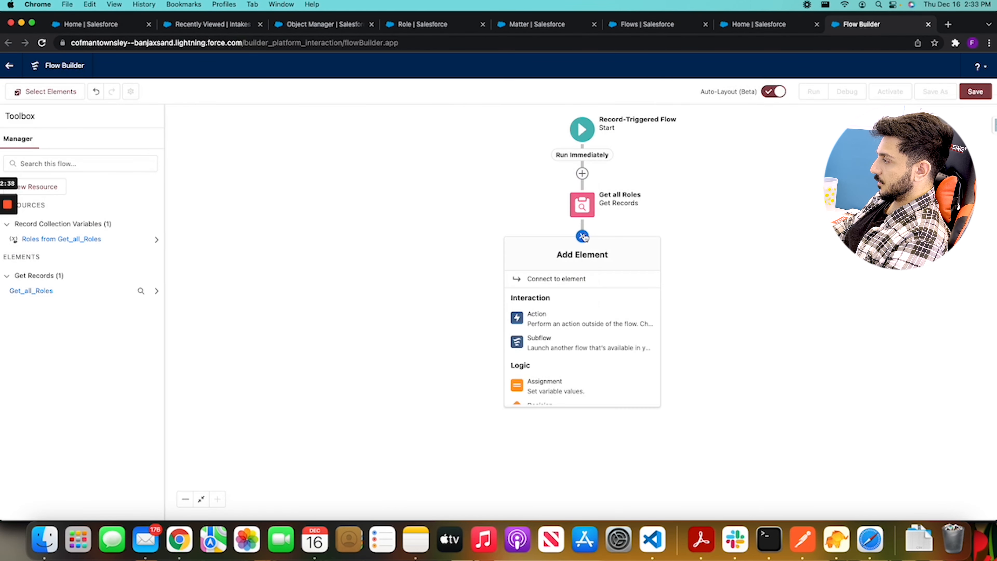
{"action": "scroll", "coordinate": [579, 339], "scroll_direction": "down", "scroll_amount": 2}
{"action": "scroll", "coordinate": [579, 340], "scroll_direction": "down", "scroll_amount": 1}
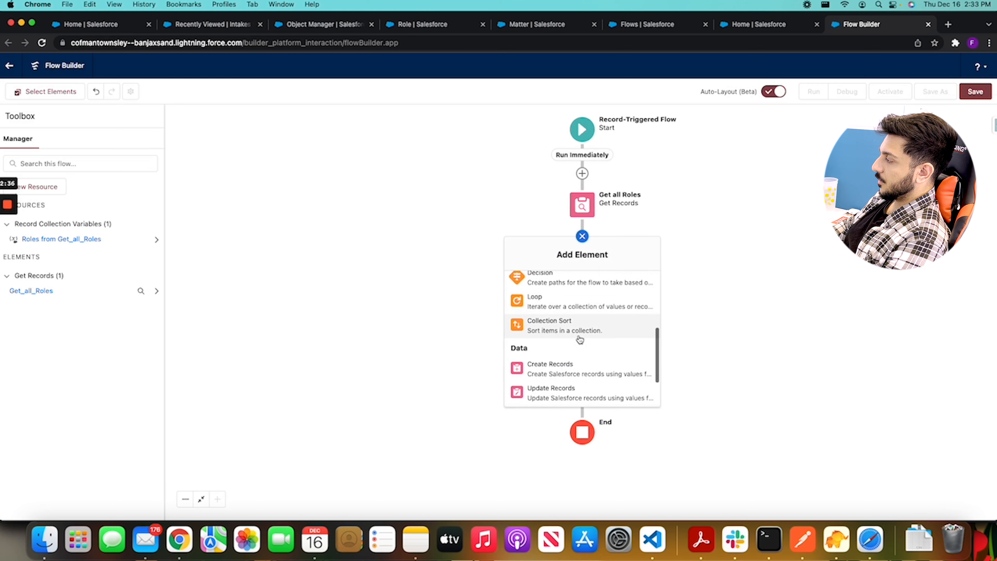
{"action": "left_click", "coordinate": [586, 300]}
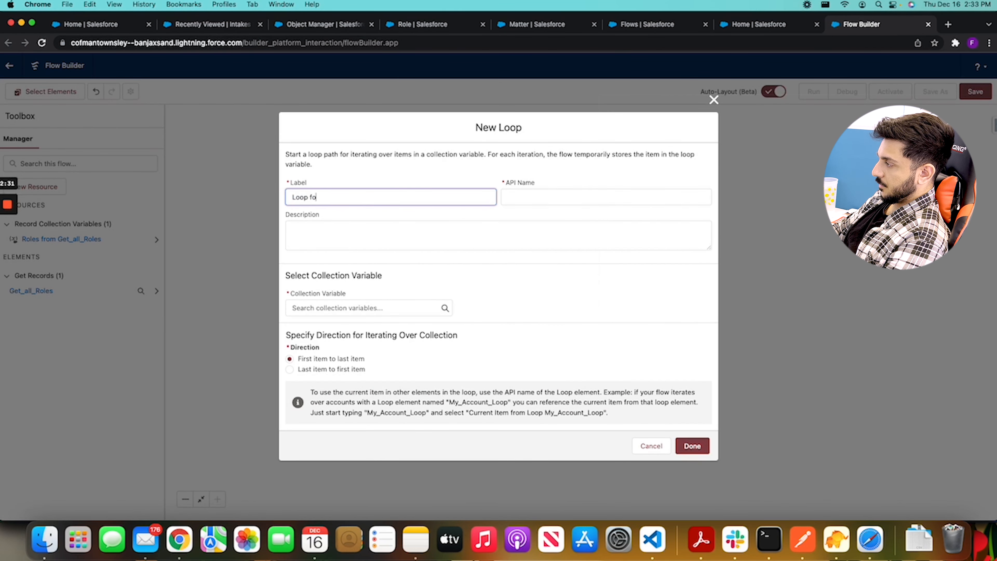
{"action": "left_click", "coordinate": [364, 308]}
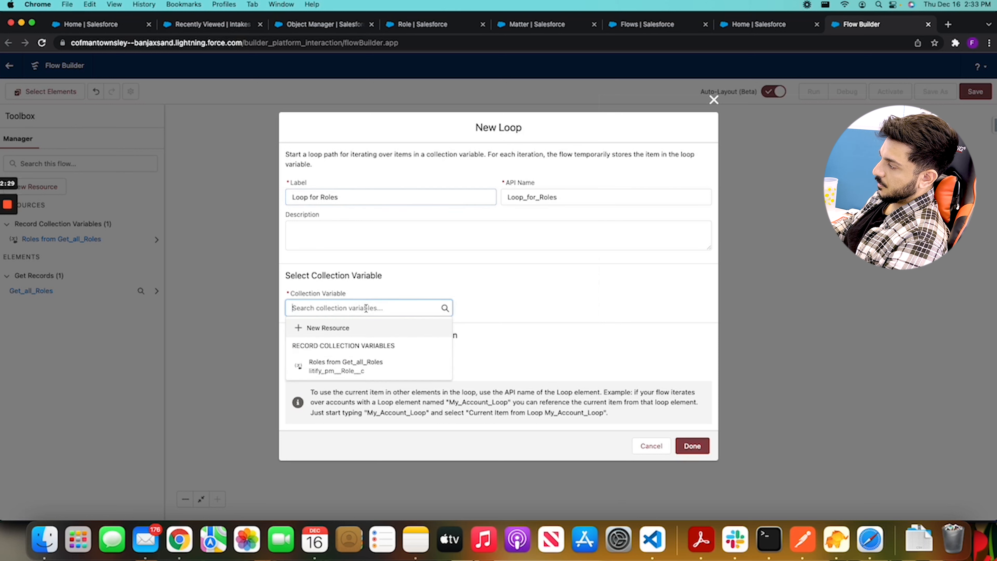
{"action": "left_click", "coordinate": [370, 358]}
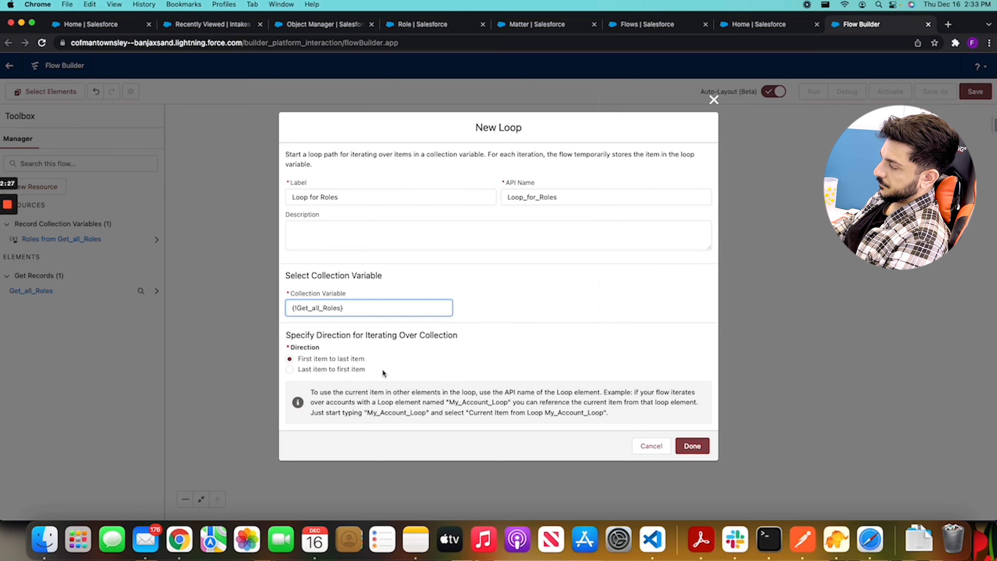
{"action": "left_click", "coordinate": [687, 451]}
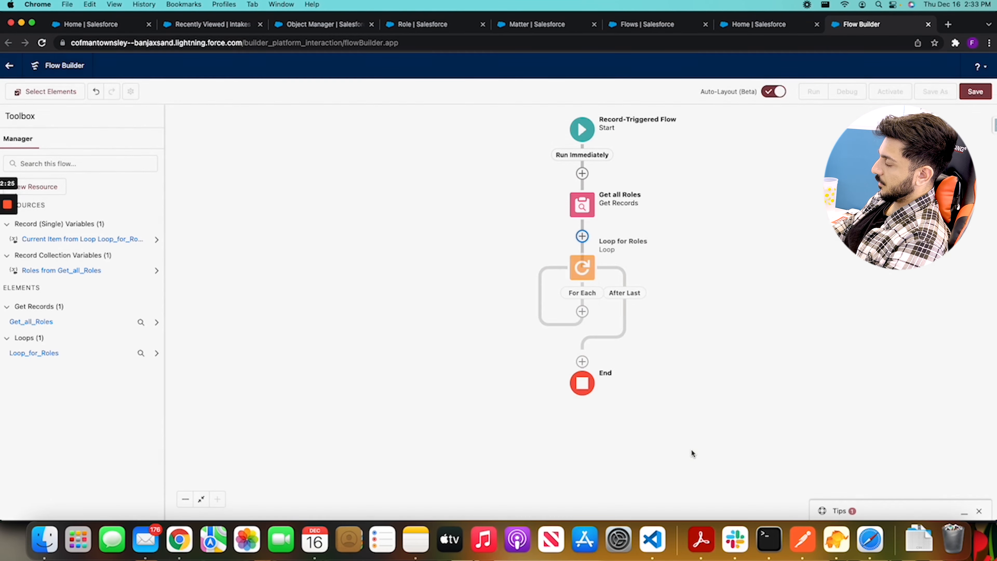
{"action": "left_click", "coordinate": [584, 313]}
{"action": "scroll", "coordinate": [479, 404], "scroll_direction": "down", "scroll_amount": 4}
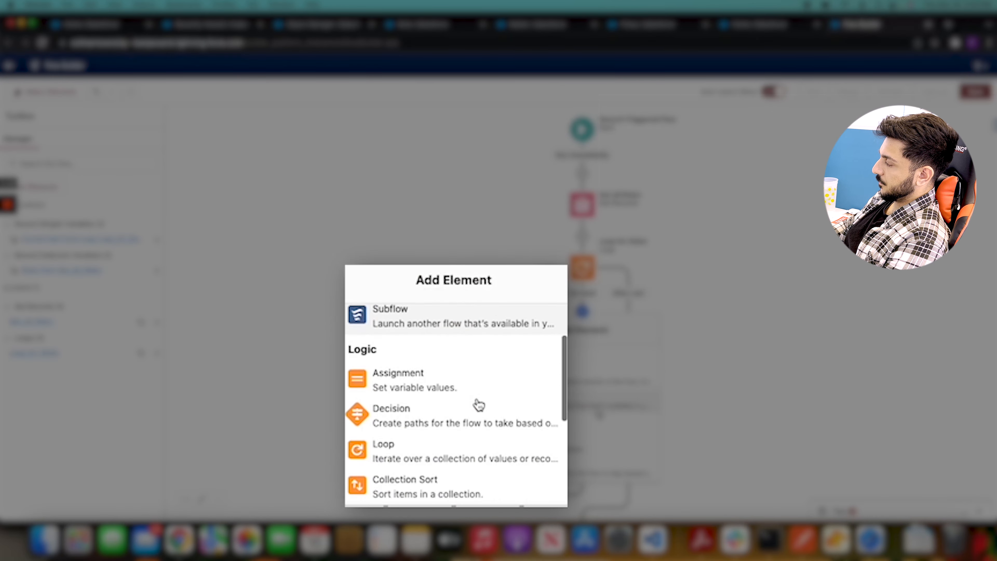
{"action": "scroll", "coordinate": [479, 404], "scroll_direction": "down", "scroll_amount": 2}
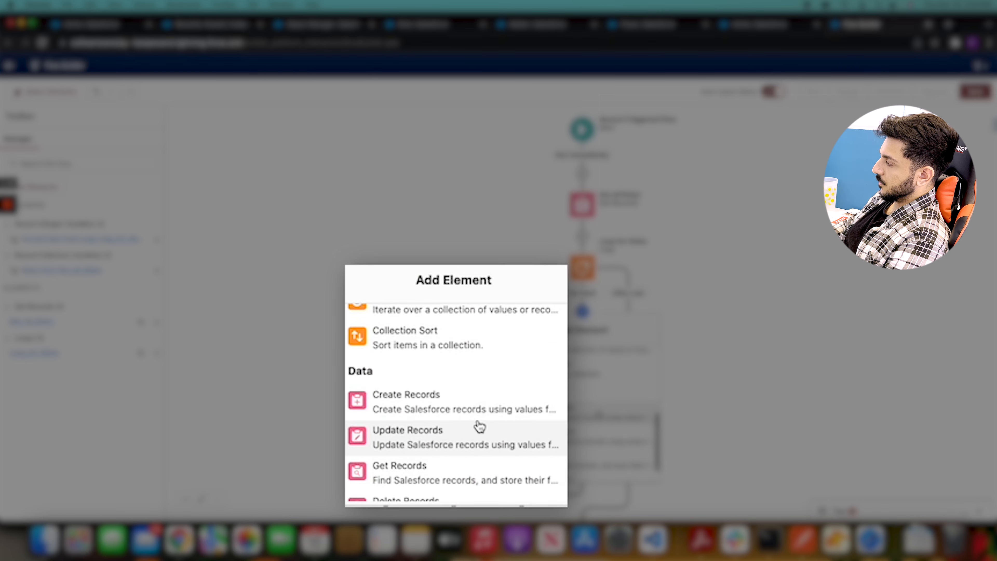
{"action": "scroll", "coordinate": [478, 416], "scroll_direction": "down", "scroll_amount": 1}
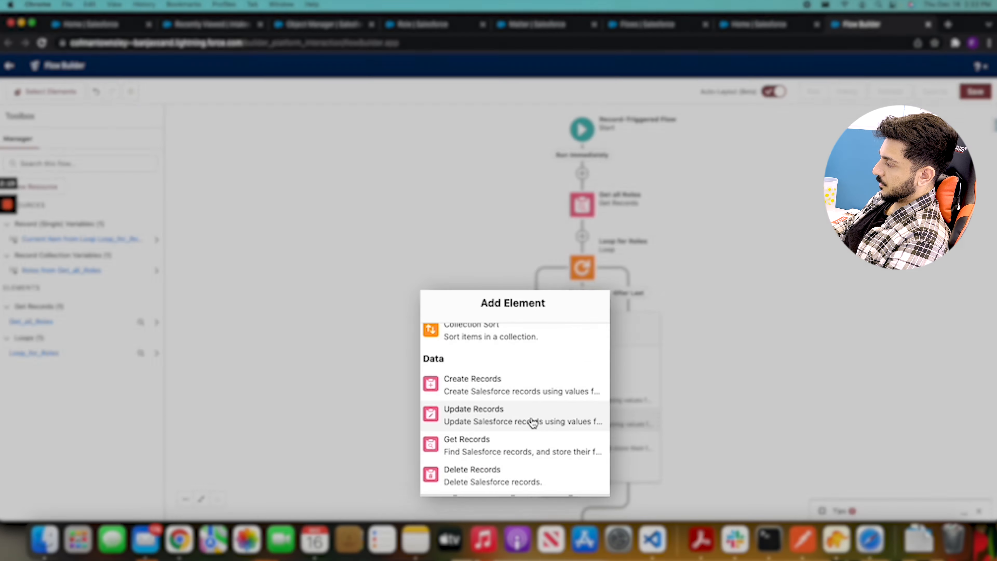
{"action": "left_click", "coordinate": [532, 422]}
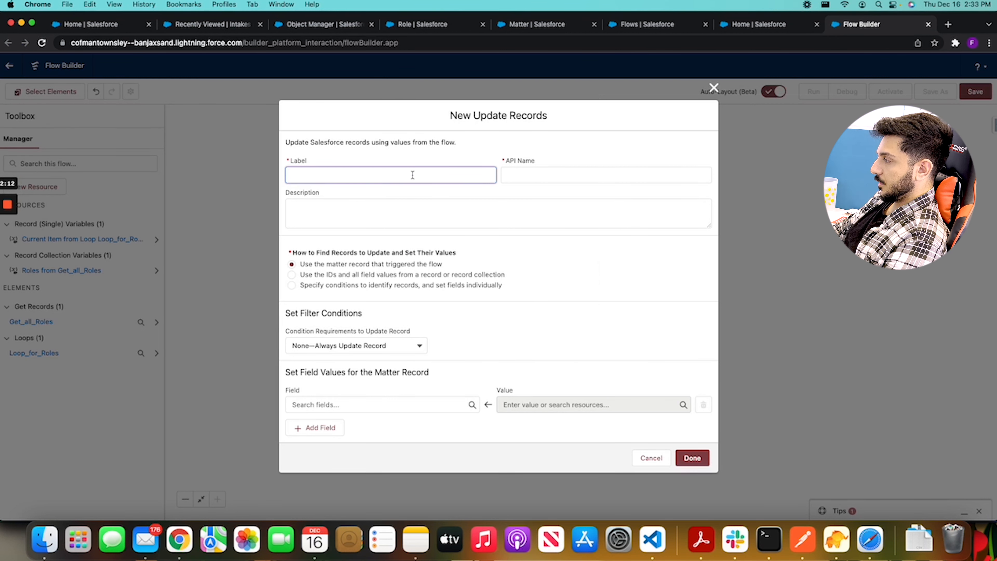
{"action": "type", "text": "Parent/Guardian Name"}
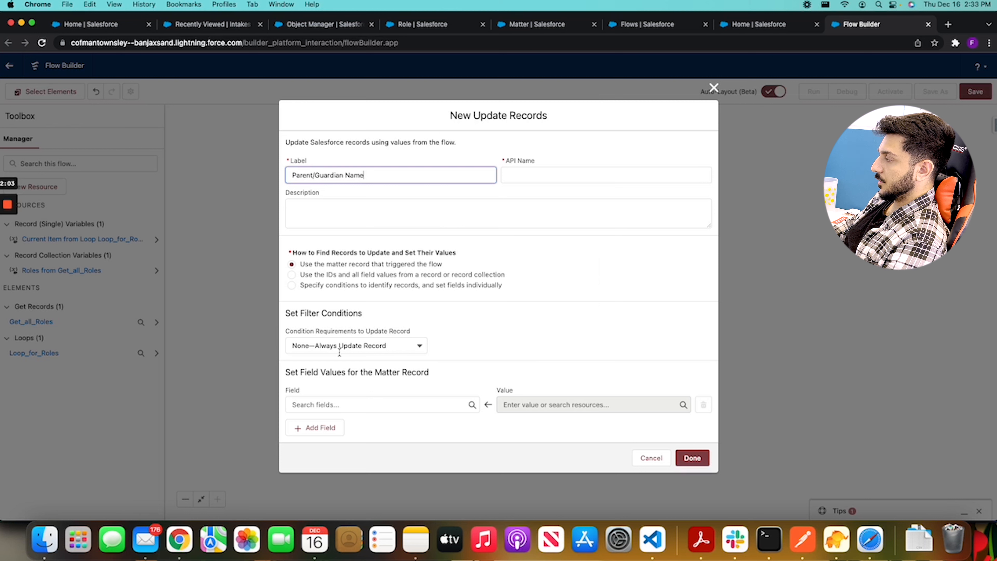
{"action": "left_click", "coordinate": [405, 404]}
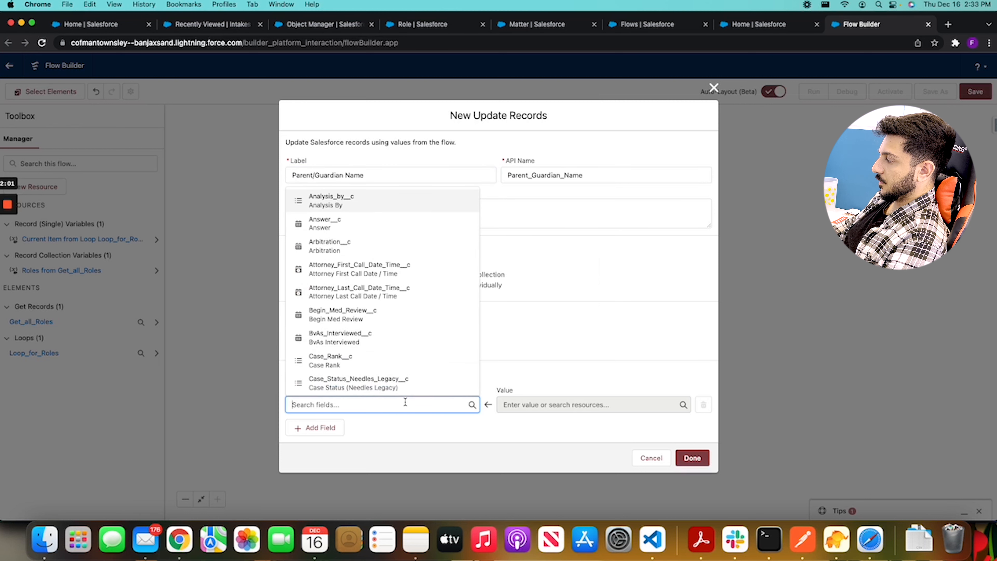
{"action": "scroll", "coordinate": [431, 314], "scroll_direction": "down", "scroll_amount": 1}
{"action": "scroll", "coordinate": [431, 314], "scroll_direction": "down", "scroll_amount": 15}
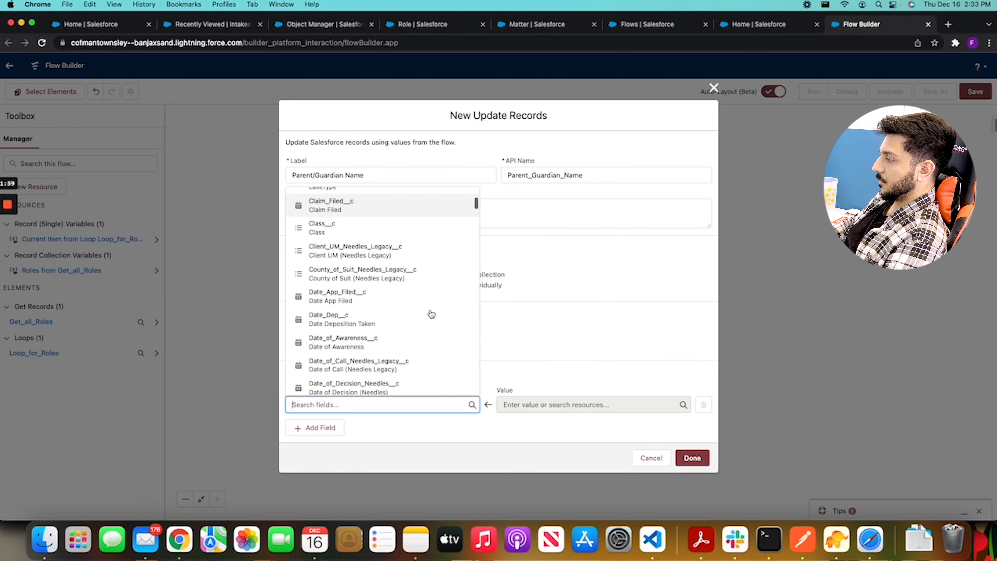
{"action": "scroll", "coordinate": [430, 313], "scroll_direction": "down", "scroll_amount": 5}
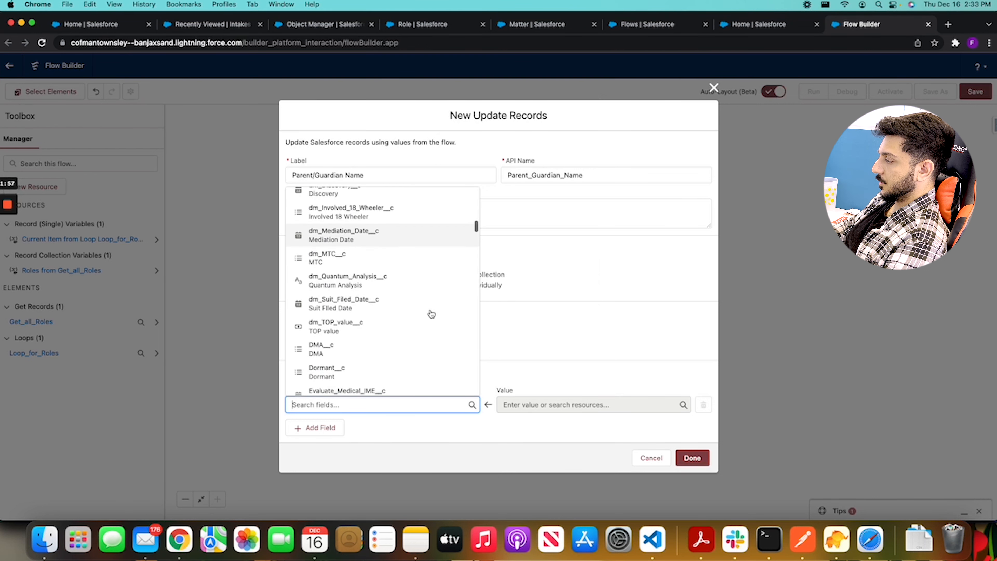
{"action": "scroll", "coordinate": [387, 274], "scroll_direction": "down", "scroll_amount": 10}
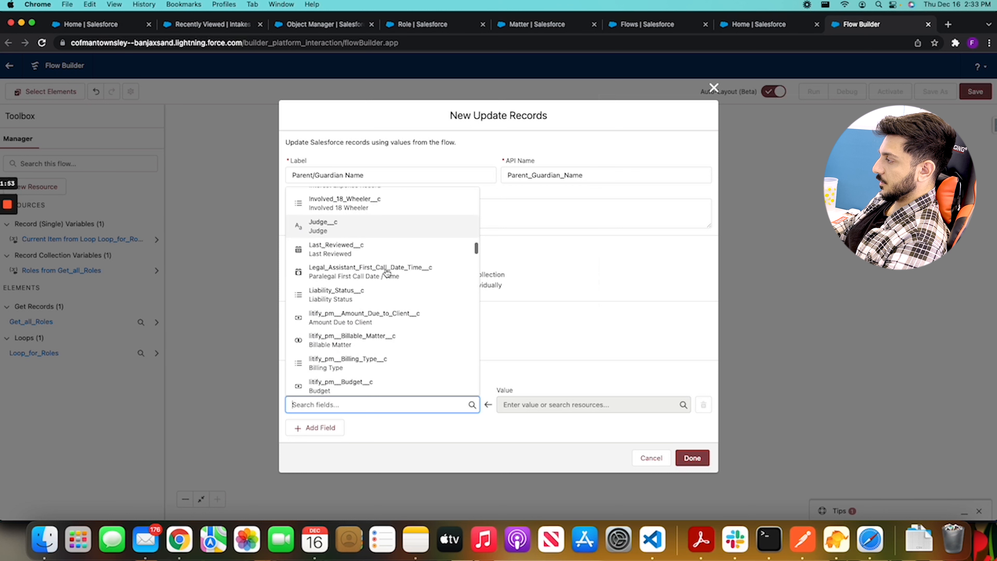
{"action": "scroll", "coordinate": [384, 268], "scroll_direction": "up", "scroll_amount": 2}
{"action": "left_click", "coordinate": [395, 207]}
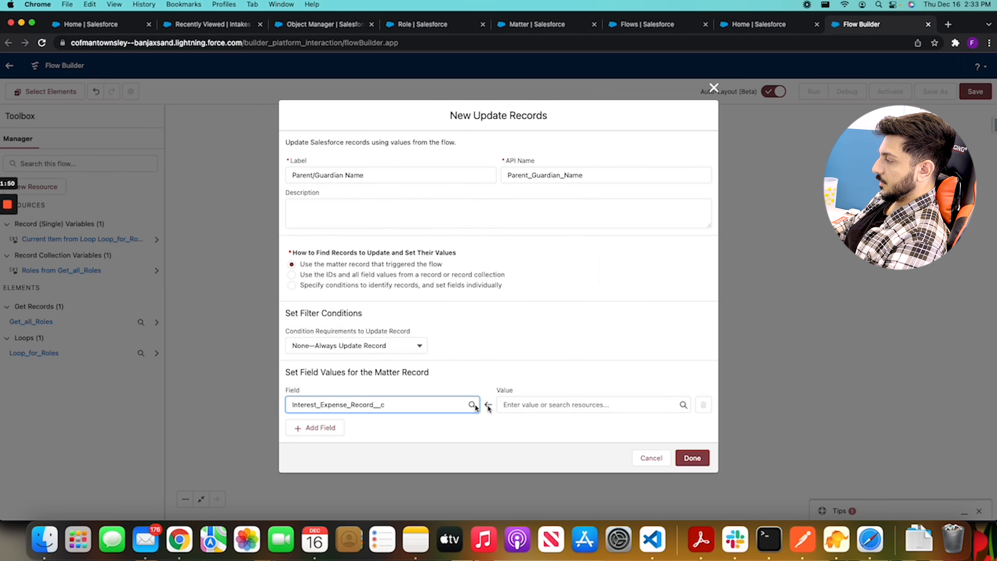
{"action": "left_click", "coordinate": [577, 405]}
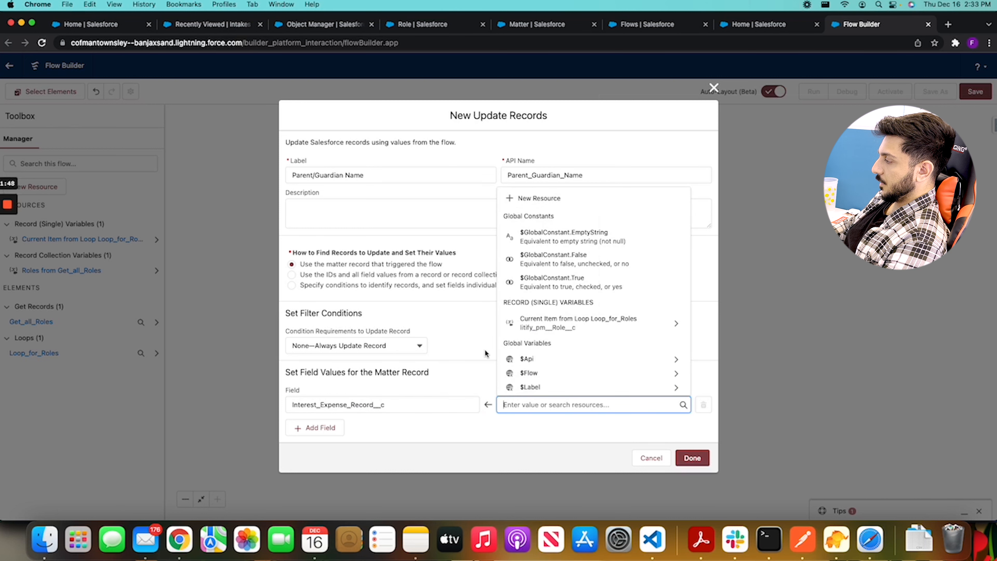
{"action": "left_click", "coordinate": [402, 345]}
{"action": "left_click", "coordinate": [396, 382]}
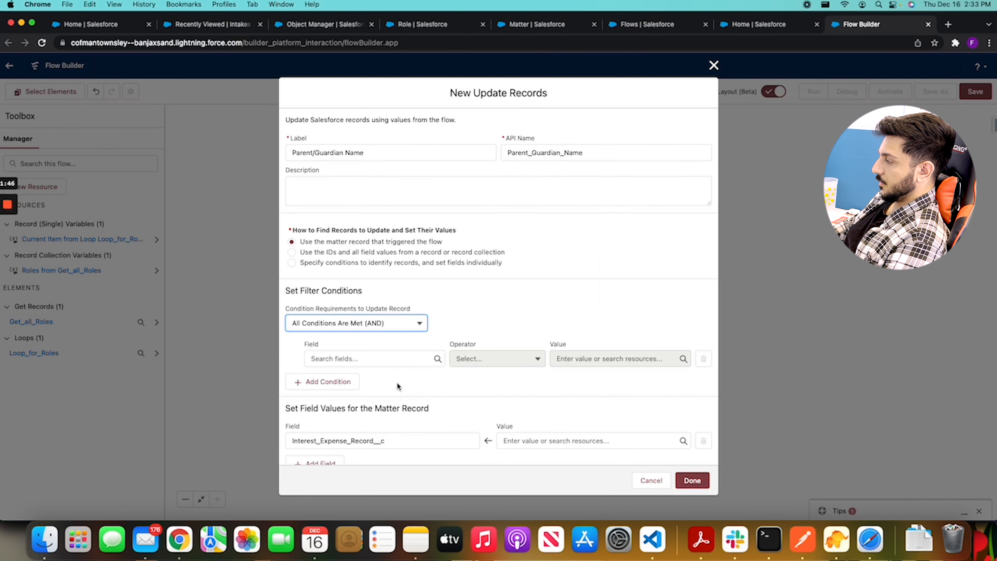
{"action": "left_click", "coordinate": [385, 346]}
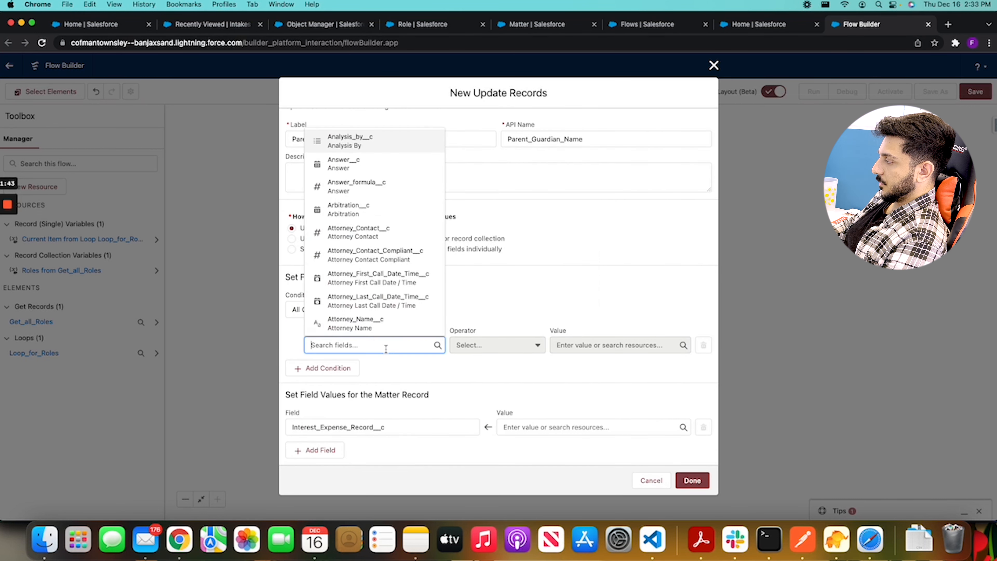
{"action": "scroll", "coordinate": [409, 259], "scroll_direction": "down", "scroll_amount": 5}
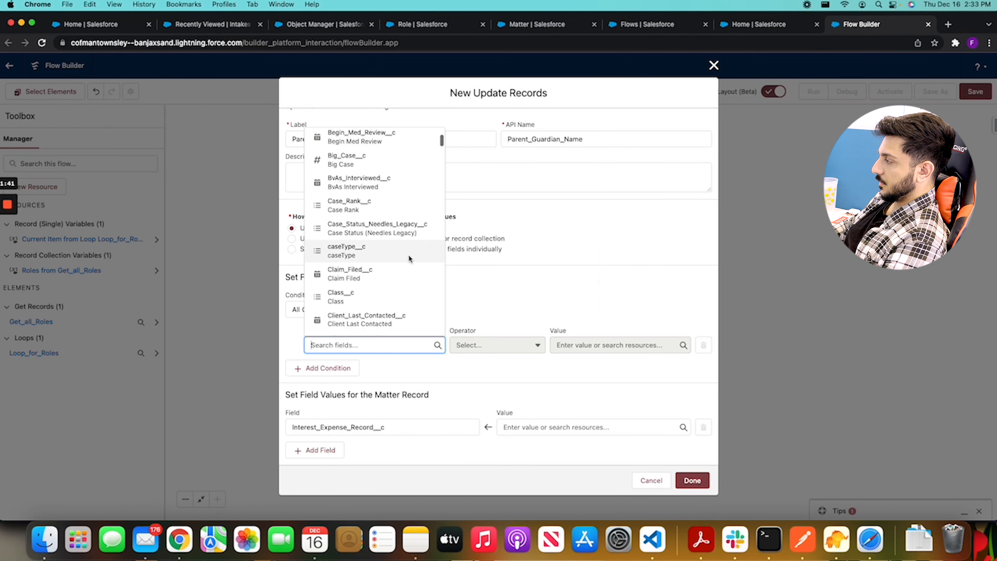
{"action": "scroll", "coordinate": [409, 260], "scroll_direction": "up", "scroll_amount": 4}
{"action": "left_click", "coordinate": [589, 268]}
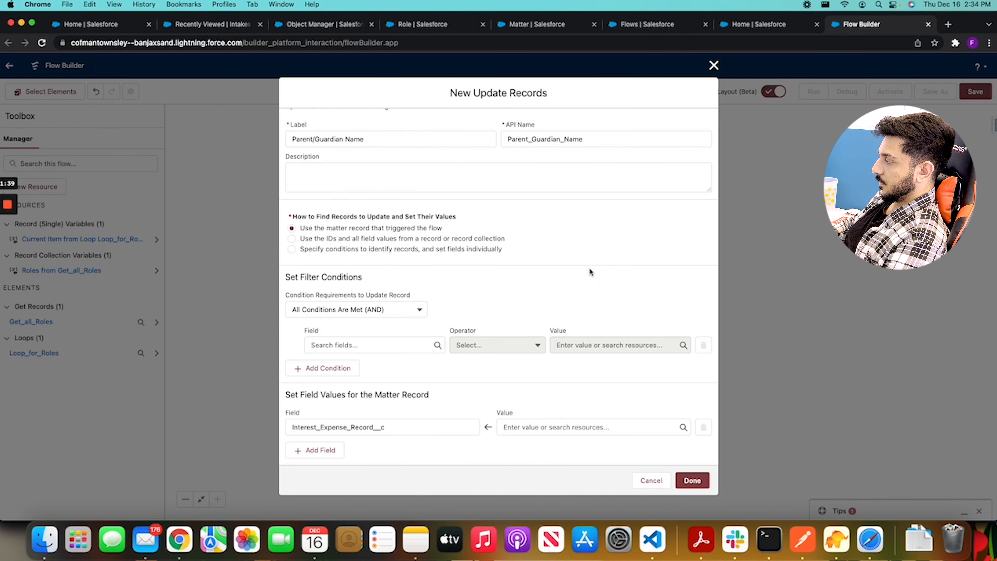
{"action": "left_click", "coordinate": [713, 65]}
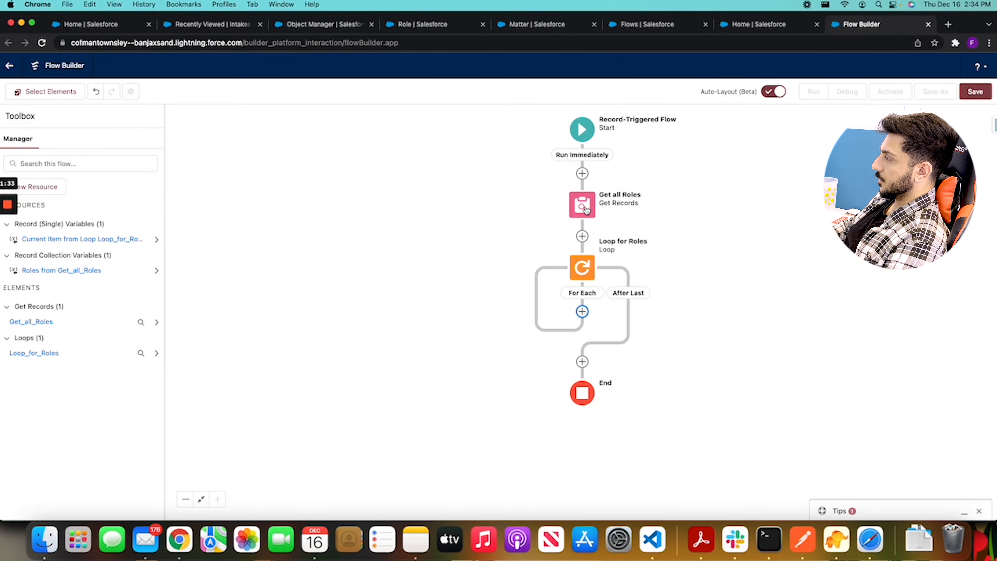
Try to add a second filter condition to the Get all Roles element, with Name equal to Parent/Guardian
{"action": "left_click", "coordinate": [585, 208]}
{"action": "left_click", "coordinate": [565, 318]}
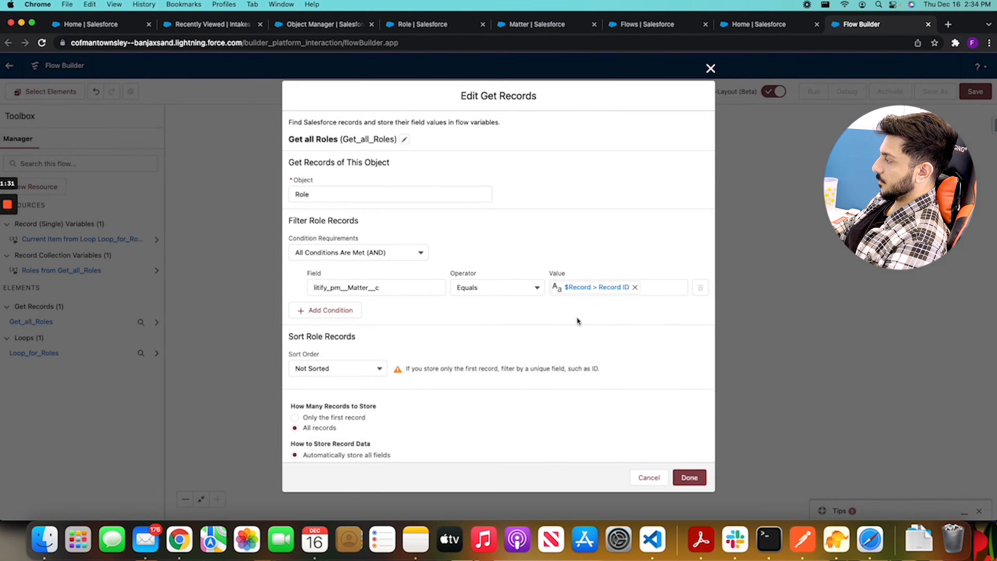
{"action": "left_click", "coordinate": [332, 314]}
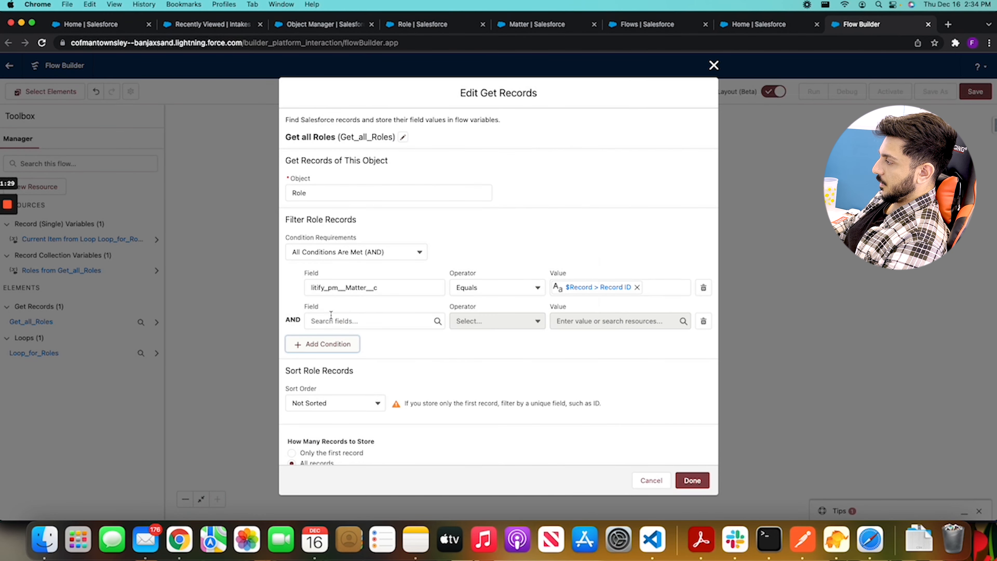
{"action": "left_click", "coordinate": [354, 321]}
{"action": "scroll", "coordinate": [392, 232], "scroll_direction": "down", "scroll_amount": 4}
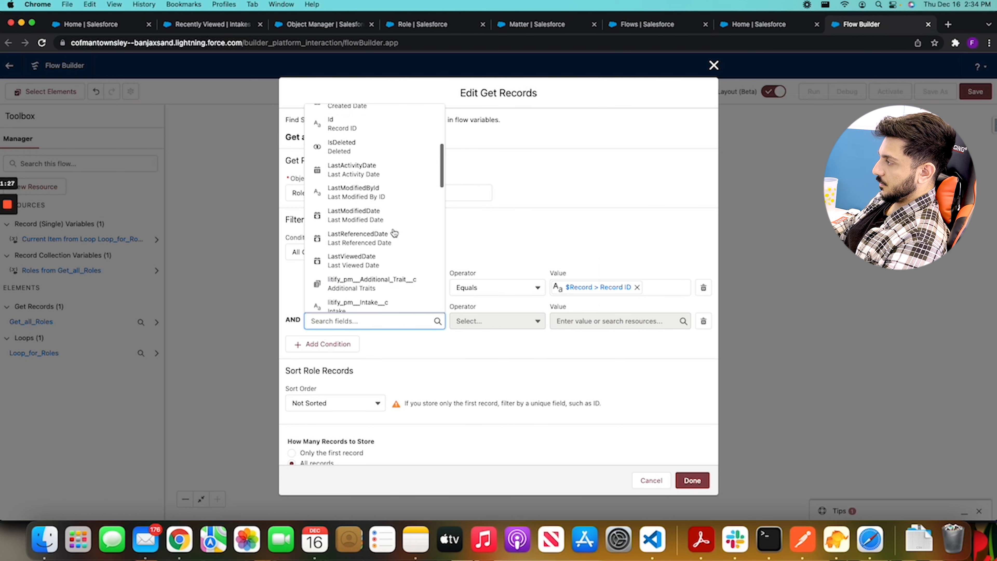
{"action": "scroll", "coordinate": [394, 233], "scroll_direction": "down", "scroll_amount": 5}
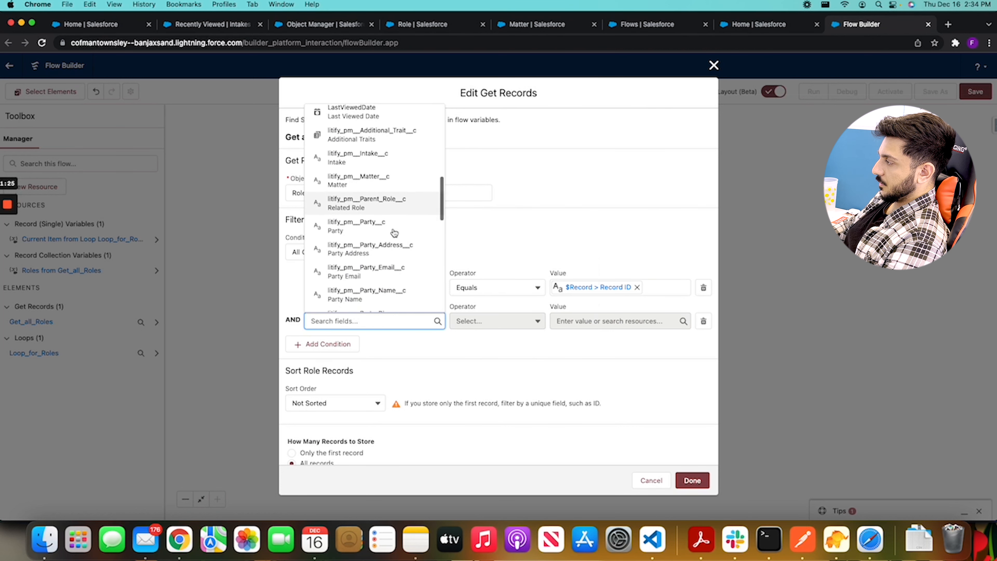
{"action": "scroll", "coordinate": [394, 232], "scroll_direction": "down", "scroll_amount": 6}
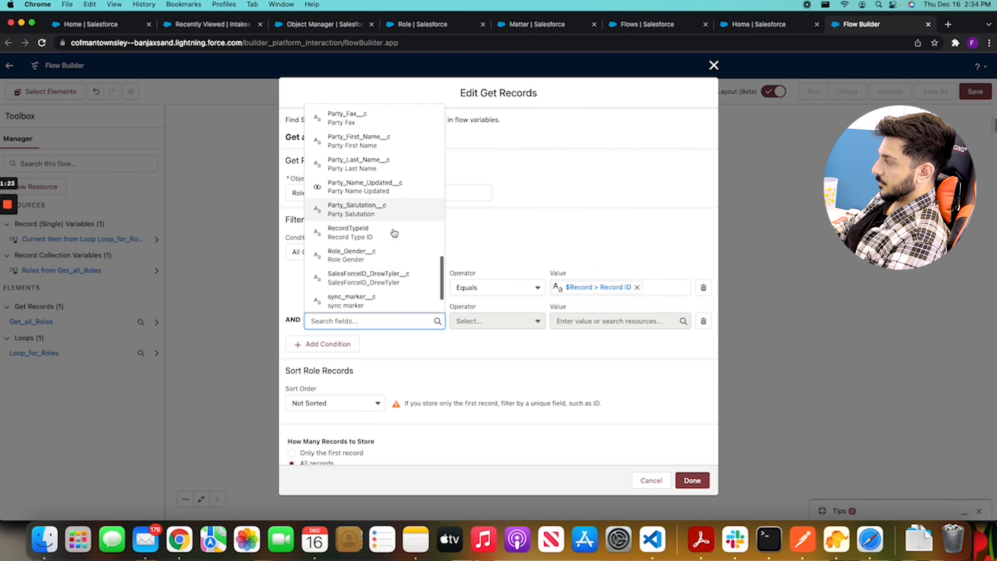
{"action": "scroll", "coordinate": [394, 232], "scroll_direction": "down", "scroll_amount": 2}
{"action": "scroll", "coordinate": [378, 223], "scroll_direction": "up", "scroll_amount": 4}
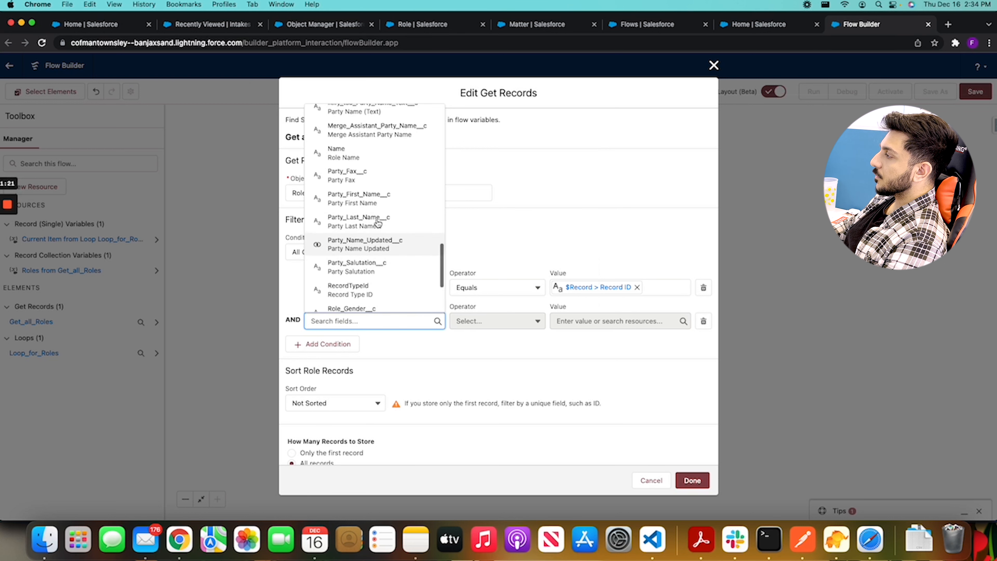
{"action": "left_click", "coordinate": [373, 157]}
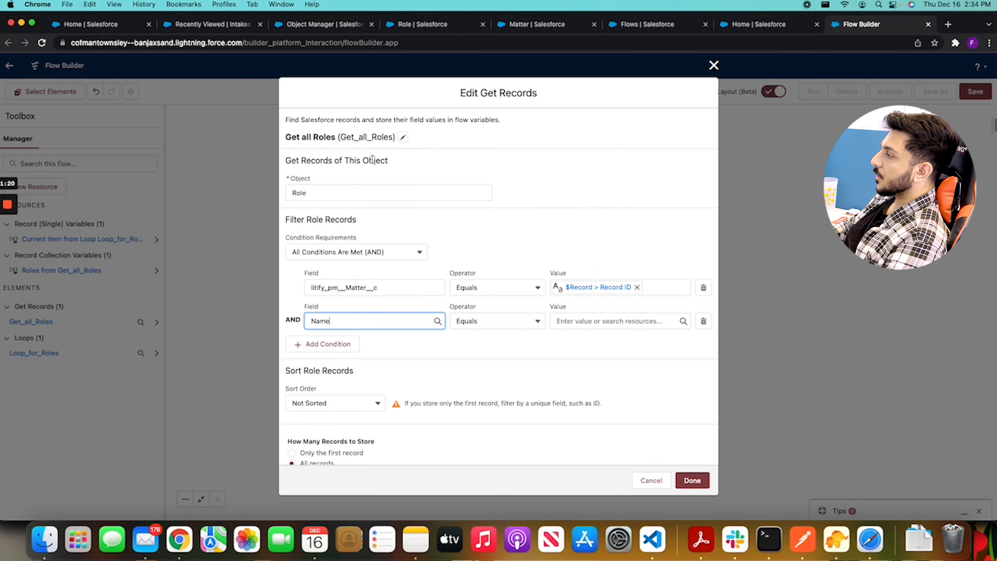
{"action": "left_click", "coordinate": [610, 319]}
{"action": "type", "text": "Parent"}
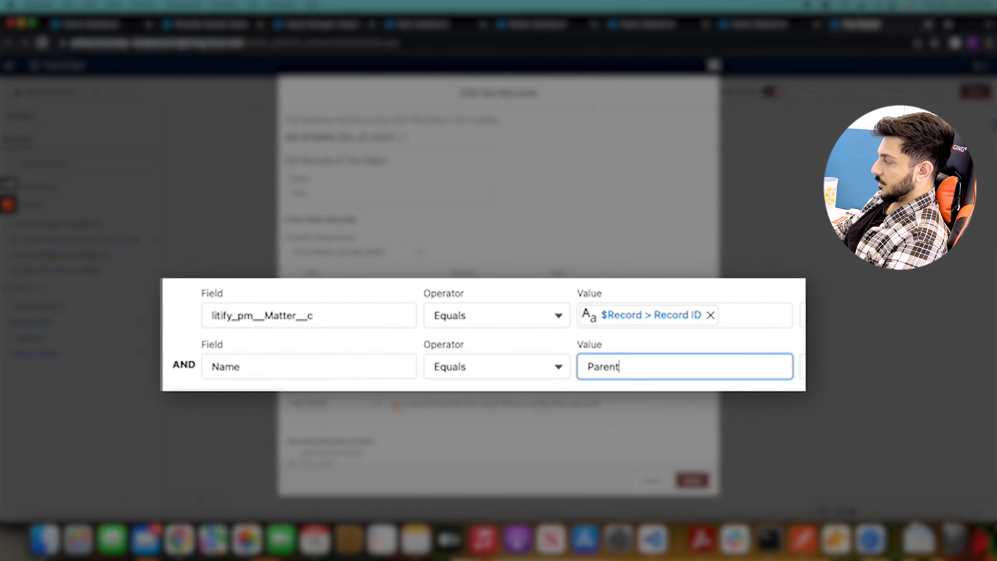
{"action": "type", "text": "/Guardian"}
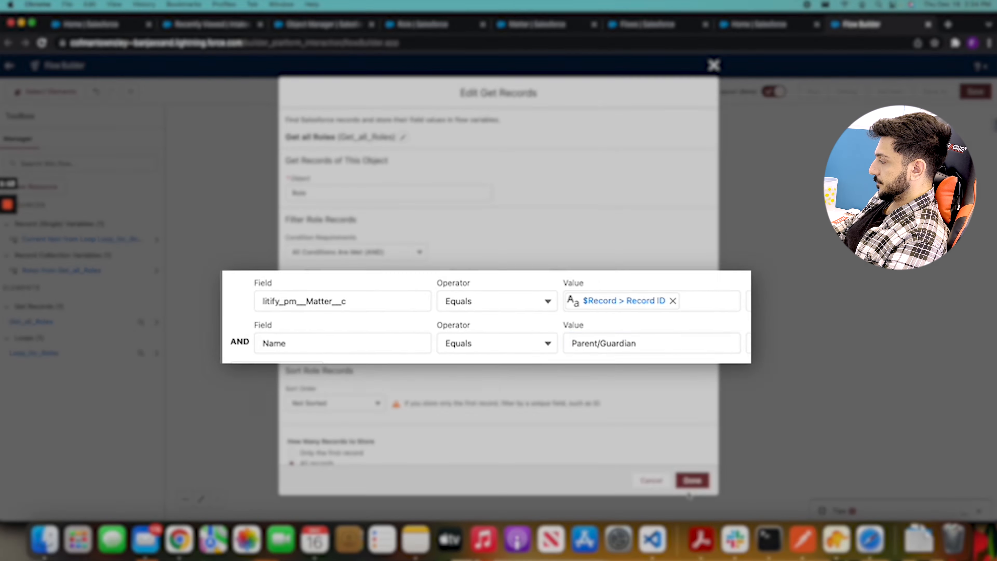
{"action": "left_click", "coordinate": [691, 481]}
Check the error reported for the Get all Roles element and discard the edits to it
{"action": "scroll", "coordinate": [637, 384], "scroll_direction": "down", "scroll_amount": 3}
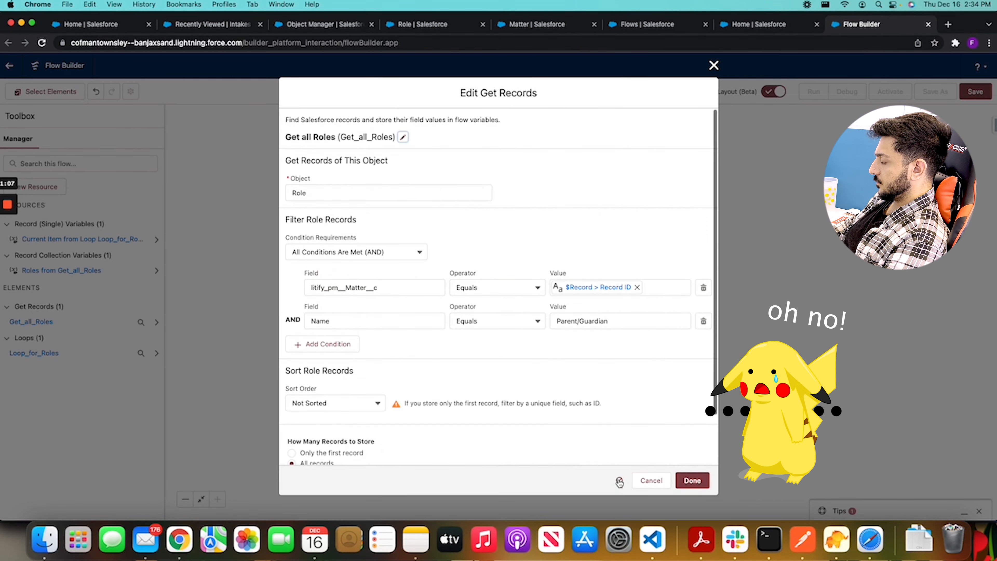
{"action": "left_click", "coordinate": [620, 482]}
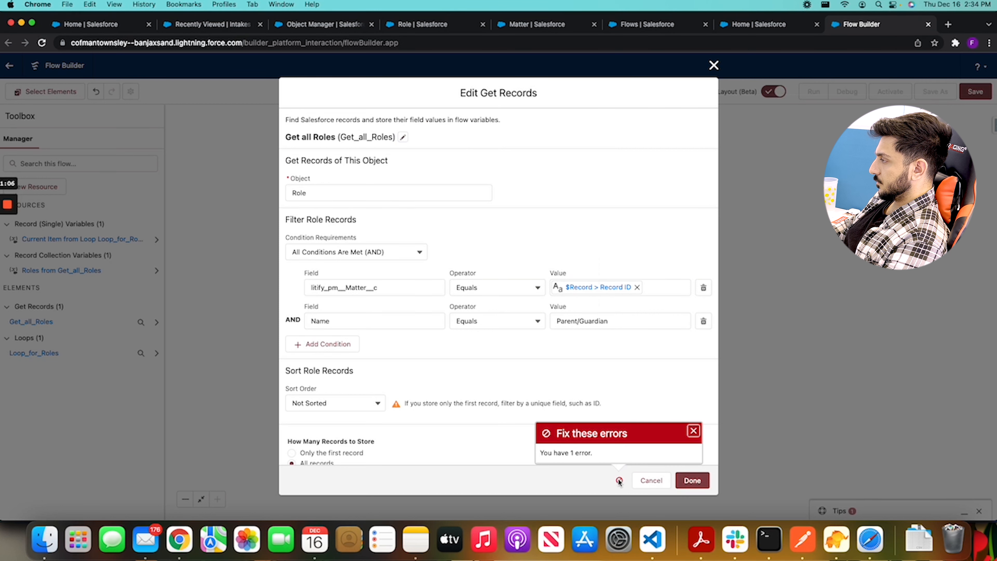
{"action": "left_click", "coordinate": [693, 431]}
{"action": "scroll", "coordinate": [596, 325], "scroll_direction": "down", "scroll_amount": 3}
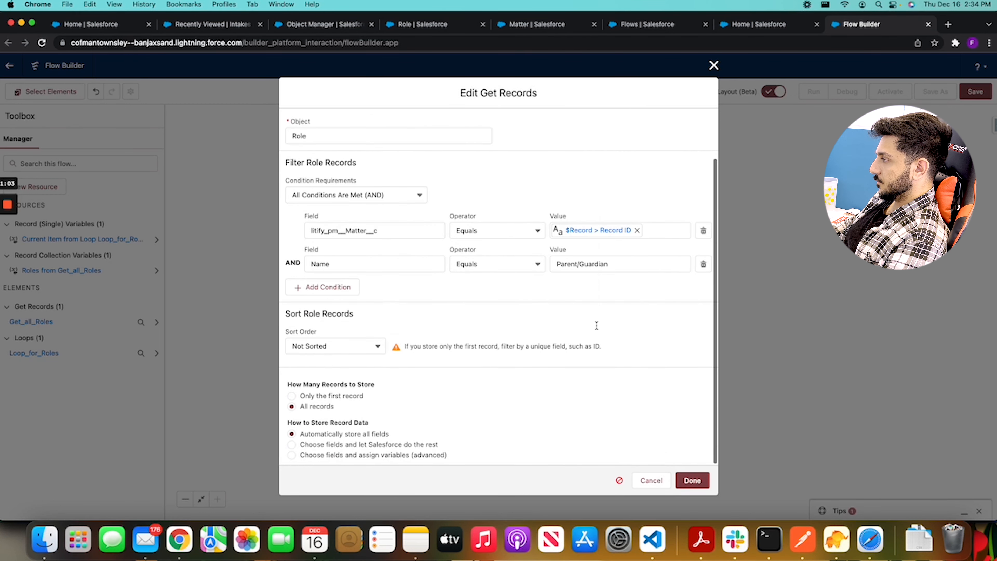
{"action": "left_click", "coordinate": [714, 65]}
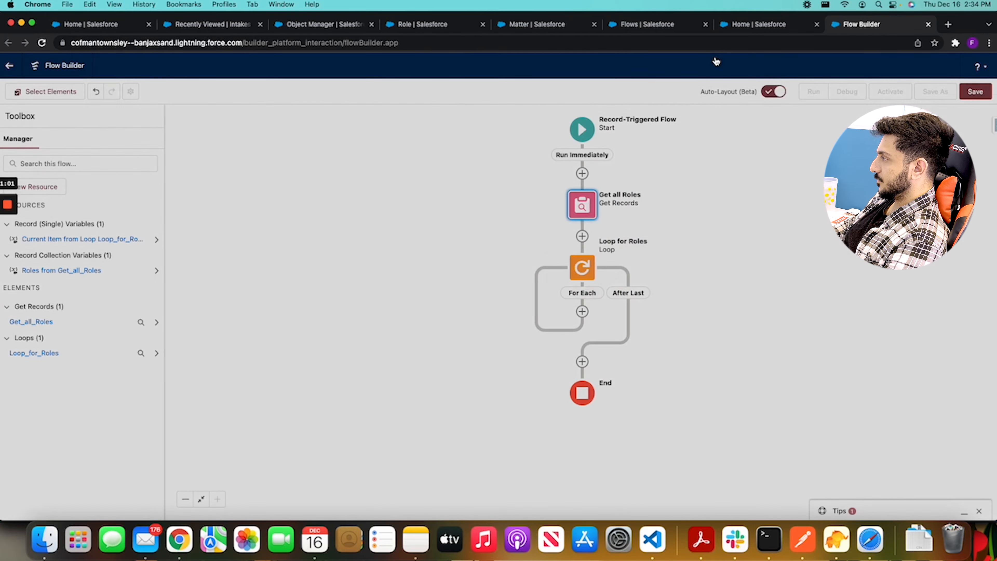
Add a second filter condition to the Get all Roles element on the litify_pm__Role__c field, using the Equals operator
{"action": "left_click", "coordinate": [582, 204]}
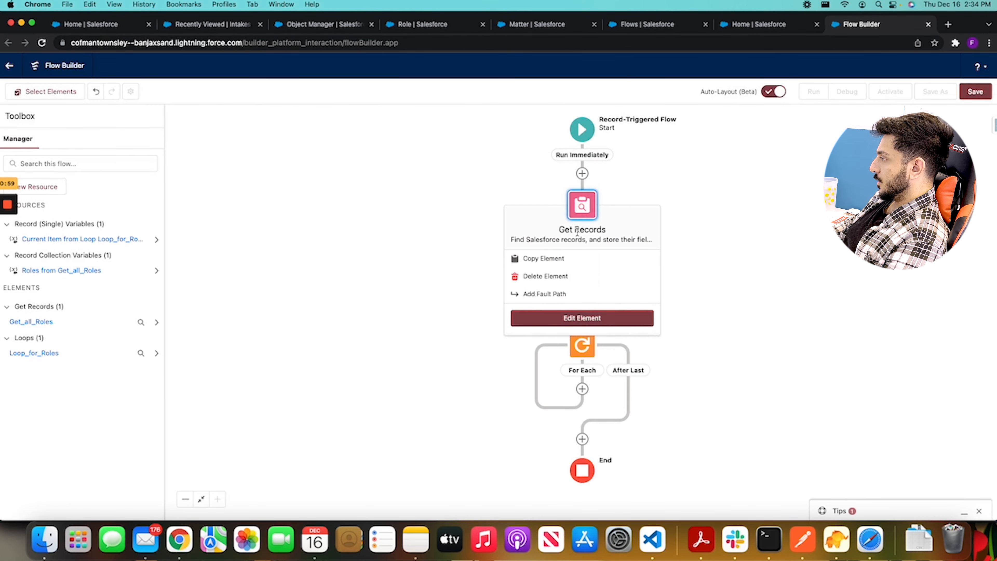
{"action": "left_click", "coordinate": [574, 318]}
{"action": "scroll", "coordinate": [479, 293], "scroll_direction": "down", "scroll_amount": 2}
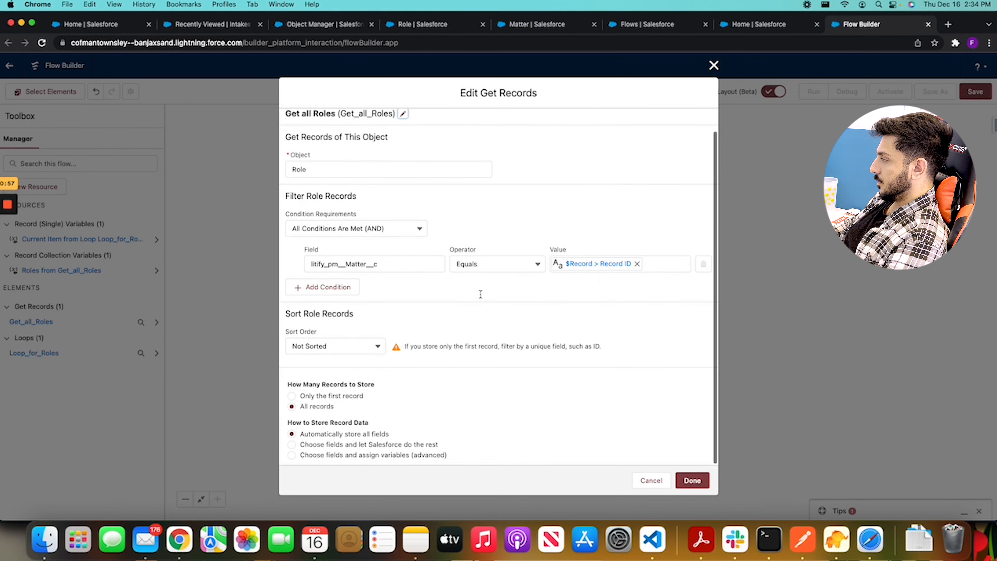
{"action": "left_click", "coordinate": [313, 291]}
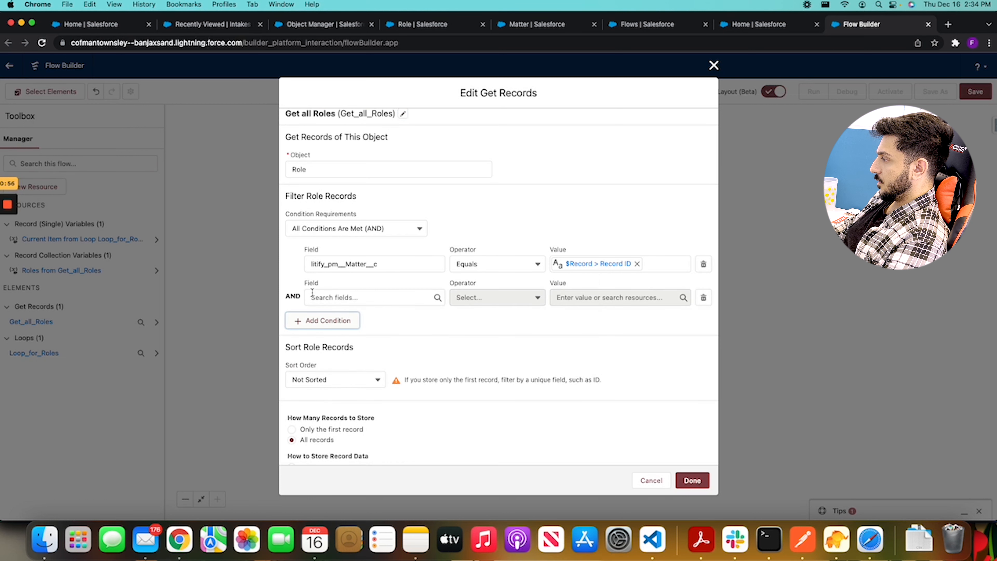
{"action": "left_click", "coordinate": [359, 299]}
{"action": "scroll", "coordinate": [375, 345], "scroll_direction": "down", "scroll_amount": 12}
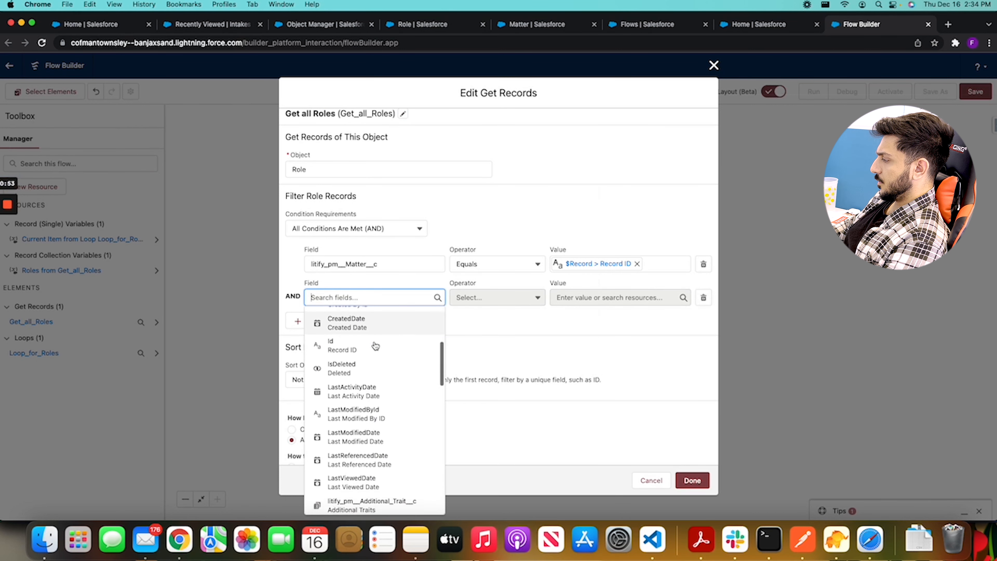
{"action": "scroll", "coordinate": [379, 348], "scroll_direction": "down", "scroll_amount": 1}
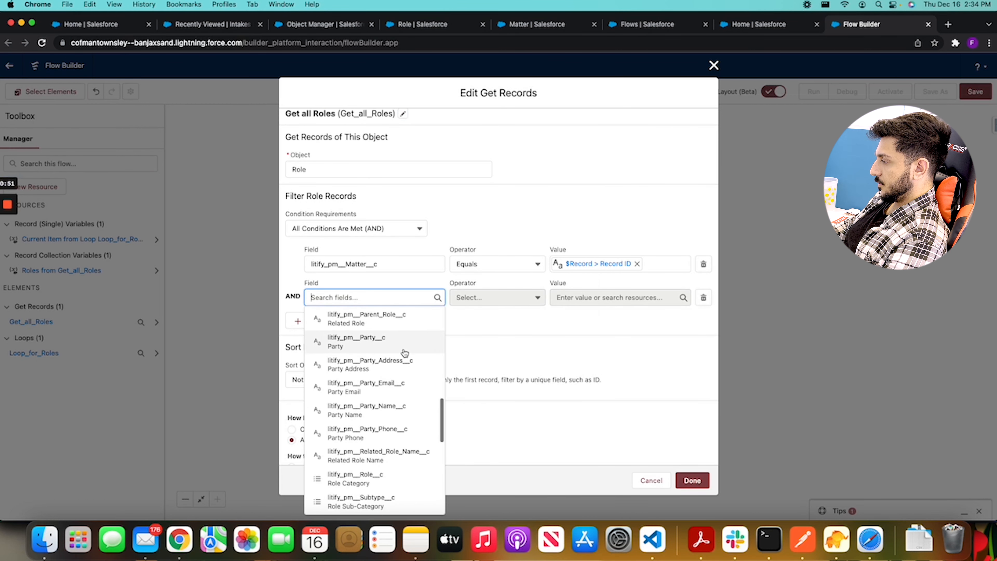
{"action": "scroll", "coordinate": [405, 353], "scroll_direction": "up", "scroll_amount": 1}
{"action": "scroll", "coordinate": [395, 344], "scroll_direction": "down", "scroll_amount": 5}
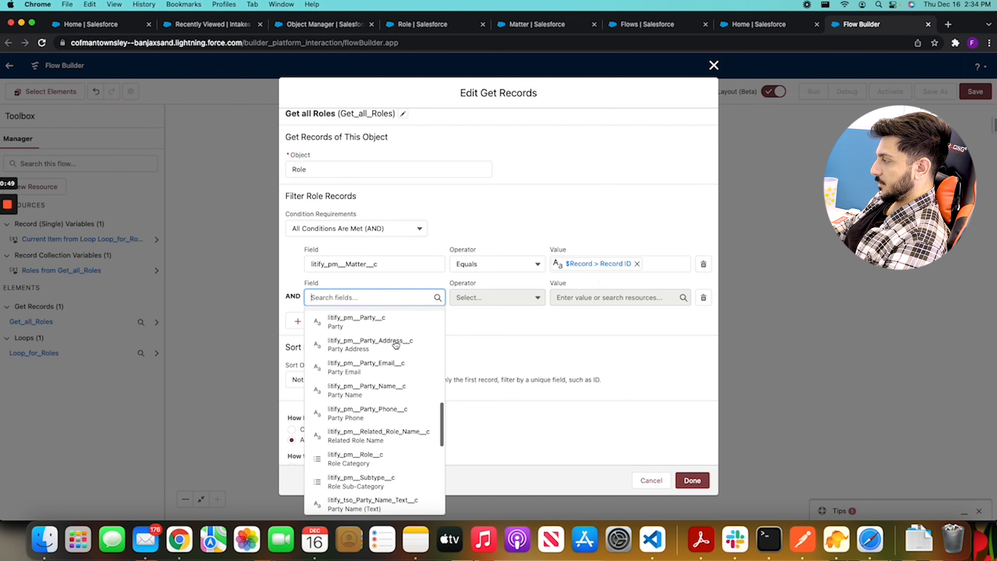
{"action": "scroll", "coordinate": [396, 344], "scroll_direction": "down", "scroll_amount": 1}
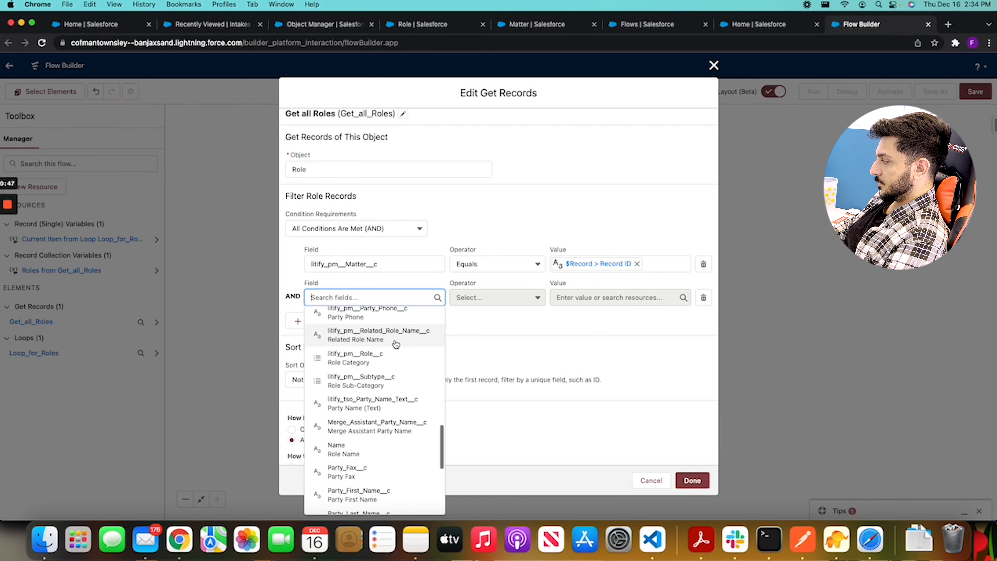
{"action": "left_click", "coordinate": [379, 359]}
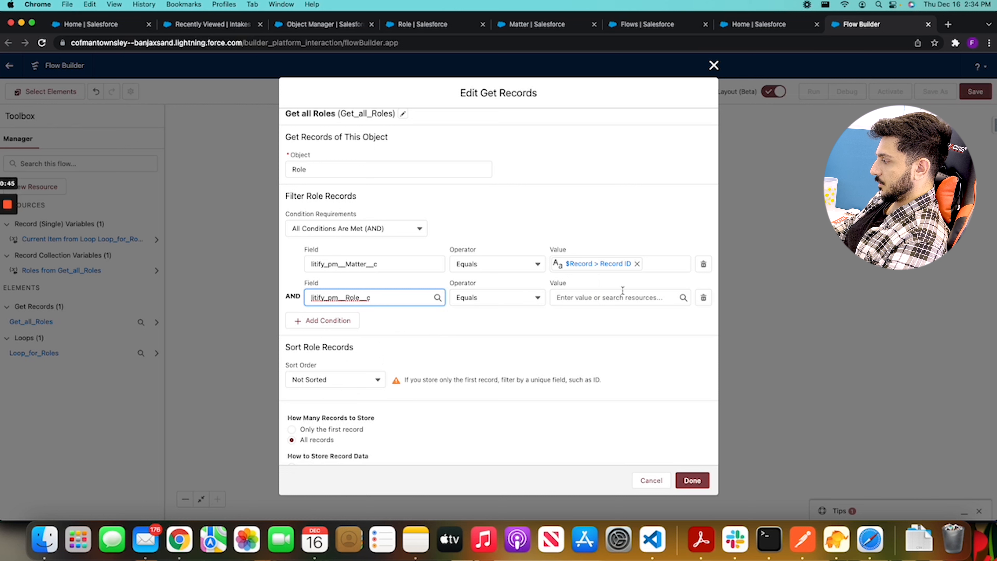
Set the value of the litify_pm__Role__c condition to Family Member
{"action": "left_click", "coordinate": [615, 299]}
{"action": "scroll", "coordinate": [636, 391], "scroll_direction": "down", "scroll_amount": 3}
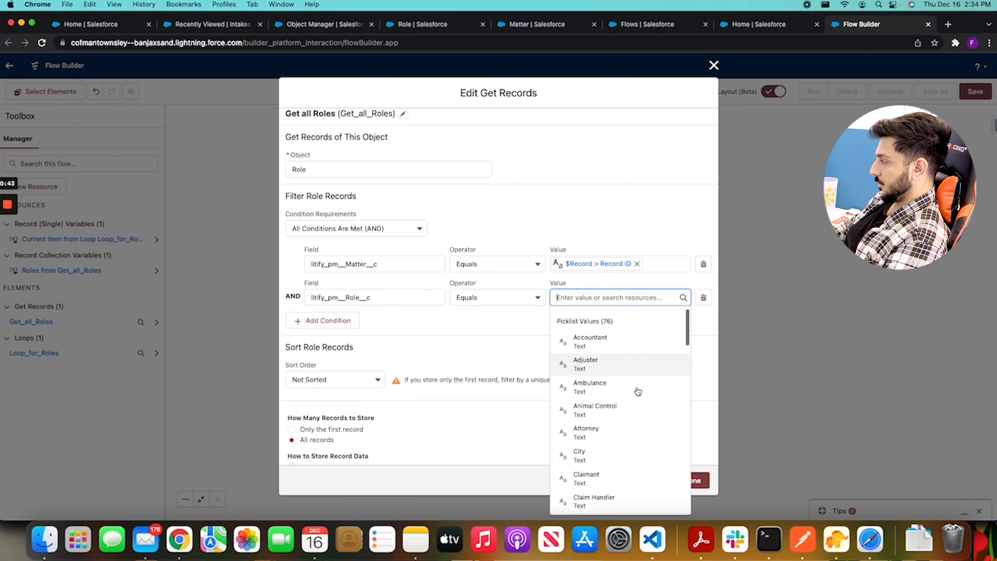
{"action": "scroll", "coordinate": [637, 391], "scroll_direction": "down", "scroll_amount": 8}
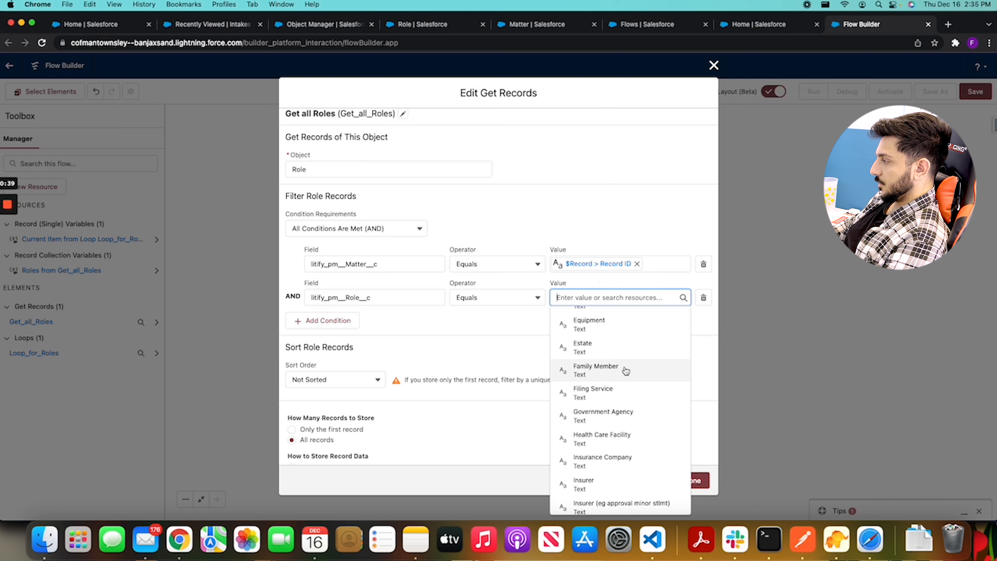
{"action": "left_click", "coordinate": [624, 372]}
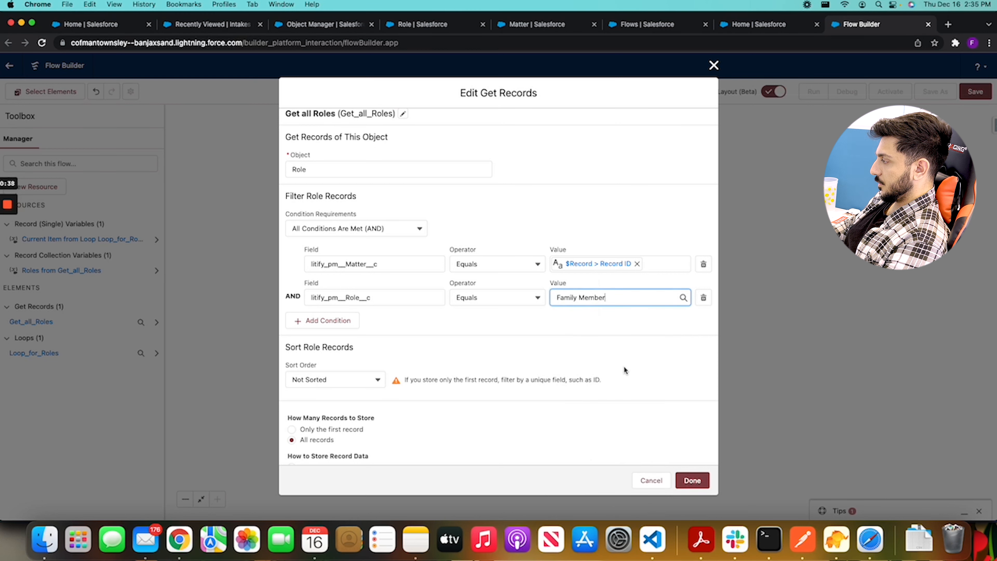
Add a third filter condition on the Role Sub-Category field, litify_pm__Subtype__c, using the Equals operator
{"action": "left_click", "coordinate": [328, 321]}
{"action": "left_click", "coordinate": [357, 332]}
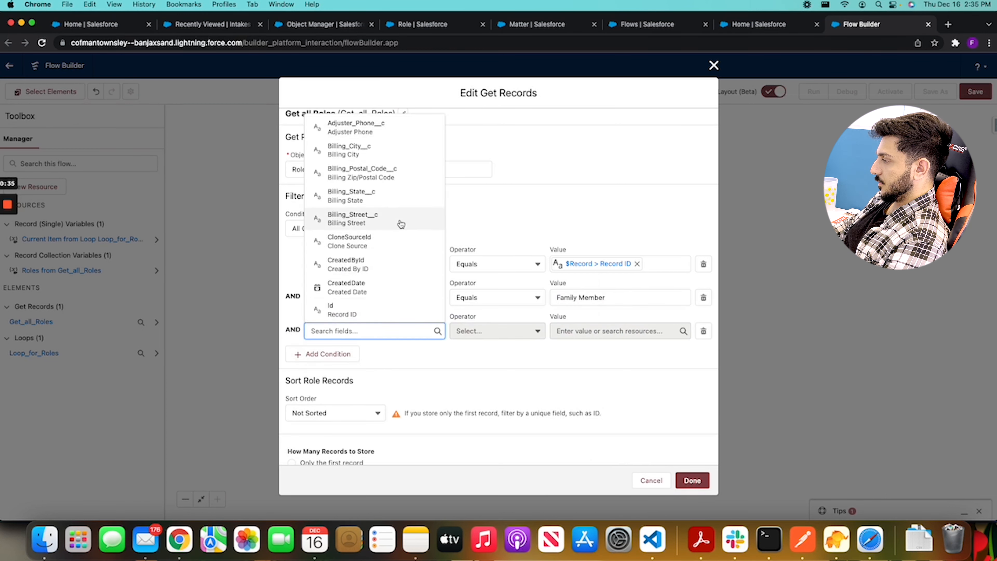
{"action": "type", "text": "role"}
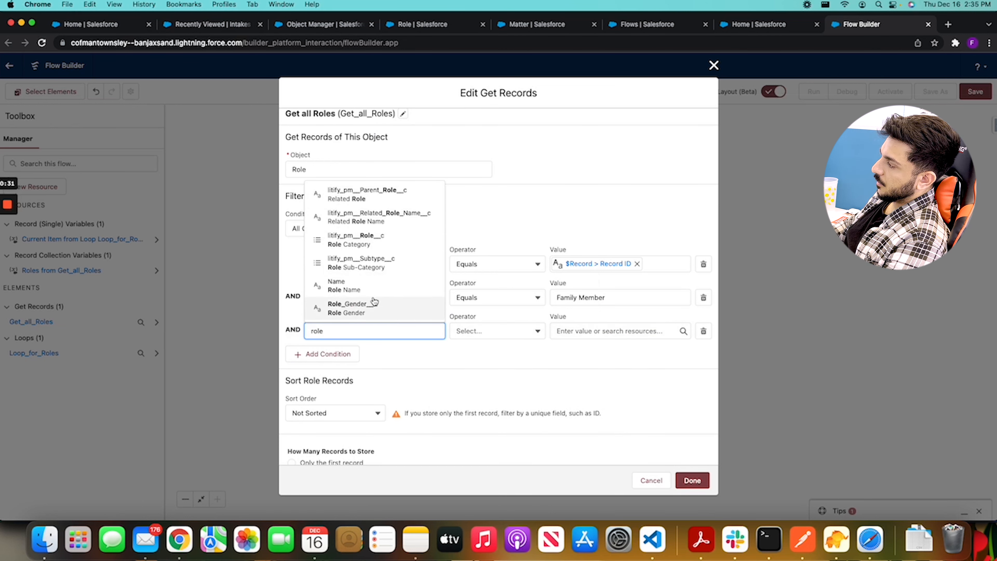
{"action": "left_click", "coordinate": [407, 263]}
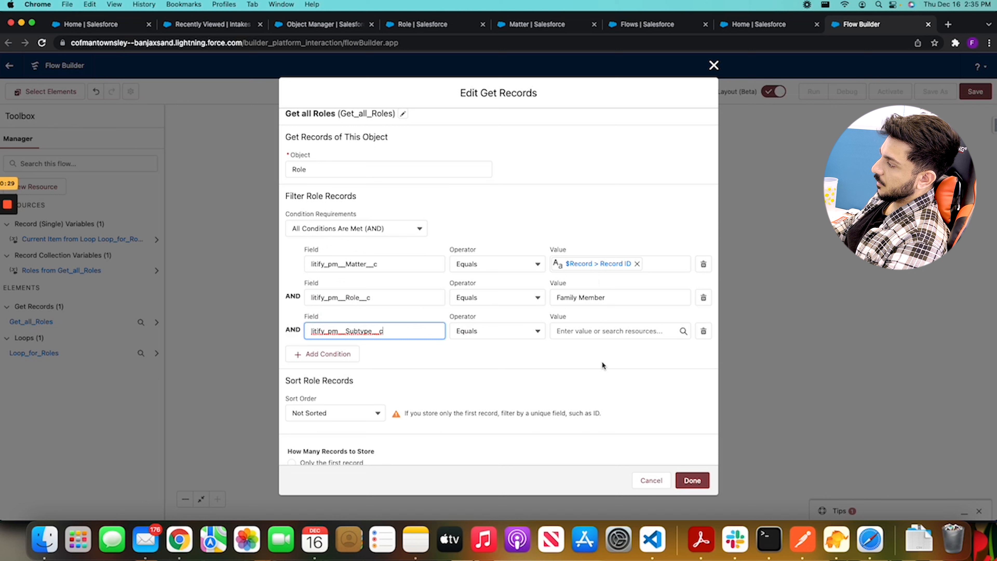
Search the picklist values of the litify_pm__Subtype__c condition for a parent or guardian option
{"action": "left_click", "coordinate": [608, 327]}
{"action": "scroll", "coordinate": [664, 258], "scroll_direction": "down", "scroll_amount": 5}
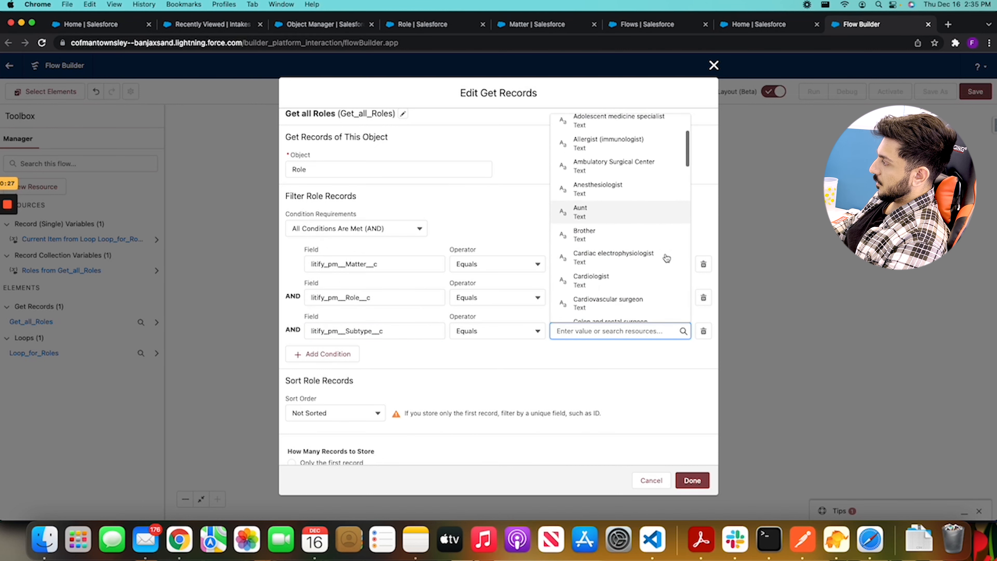
{"action": "scroll", "coordinate": [630, 260], "scroll_direction": "down", "scroll_amount": 6}
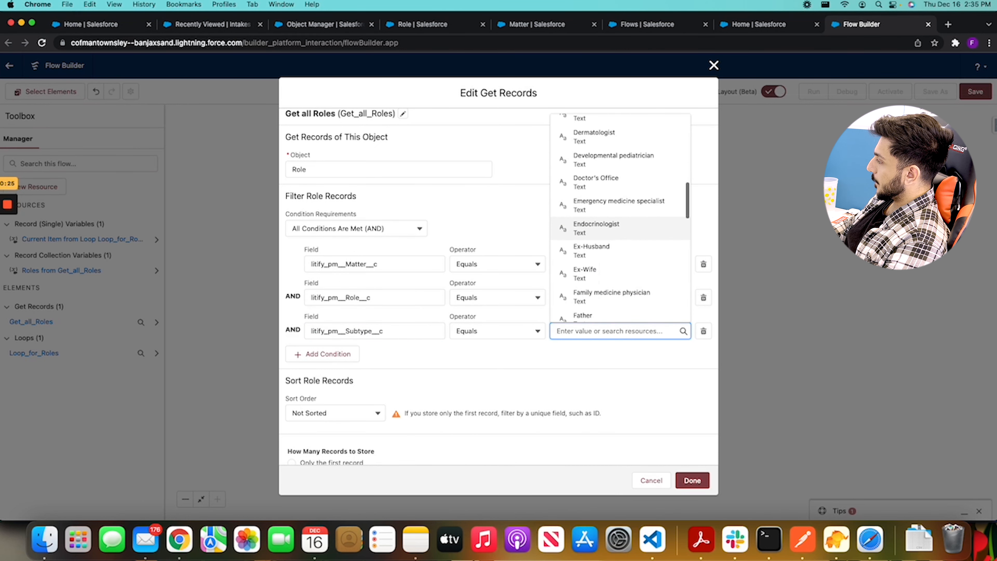
{"action": "scroll", "coordinate": [629, 260], "scroll_direction": "down", "scroll_amount": 10}
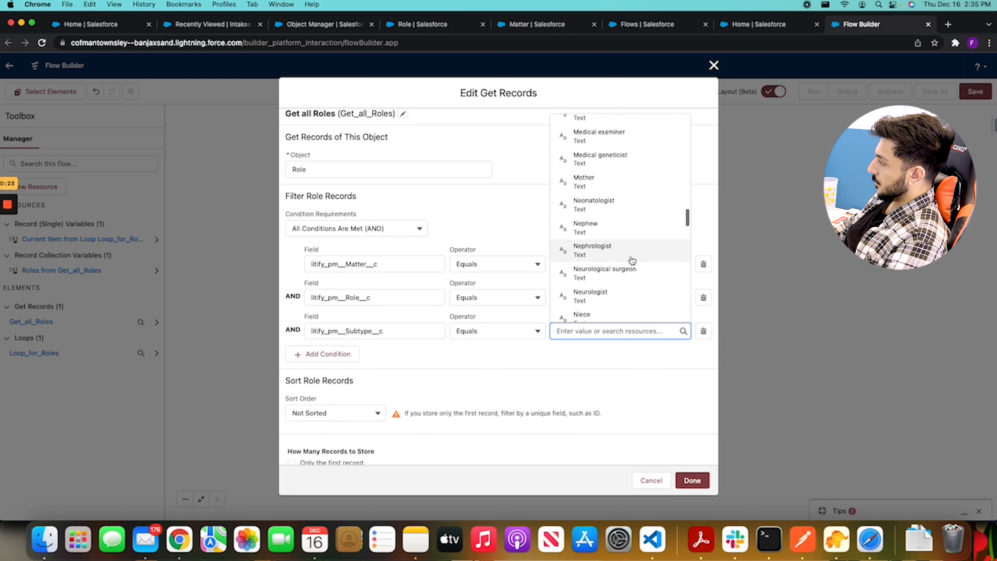
{"action": "scroll", "coordinate": [632, 260], "scroll_direction": "down", "scroll_amount": 8}
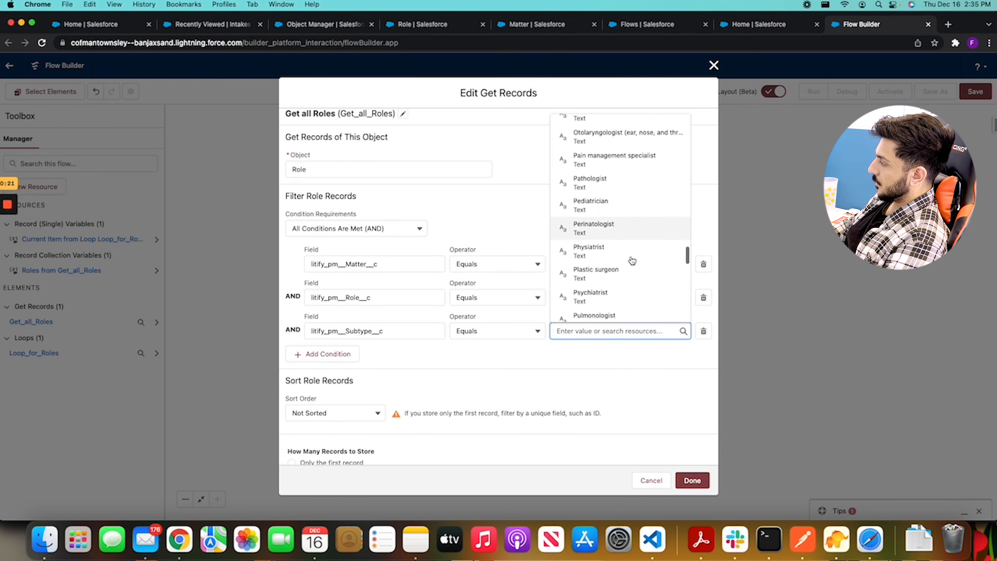
{"action": "scroll", "coordinate": [631, 258], "scroll_direction": "down", "scroll_amount": 4}
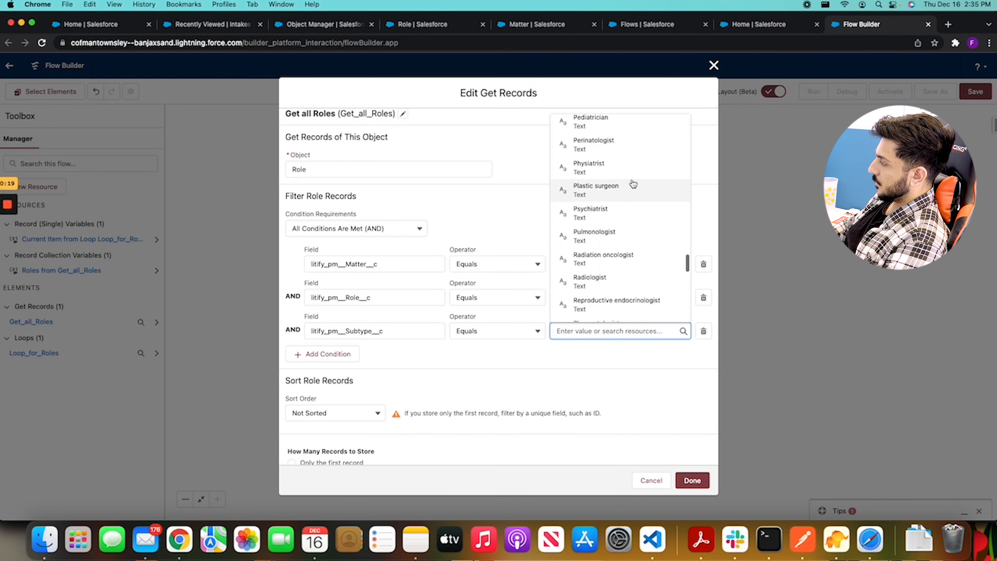
{"action": "scroll", "coordinate": [634, 184], "scroll_direction": "down", "scroll_amount": 3}
{"action": "scroll", "coordinate": [632, 183], "scroll_direction": "up", "scroll_amount": 6}
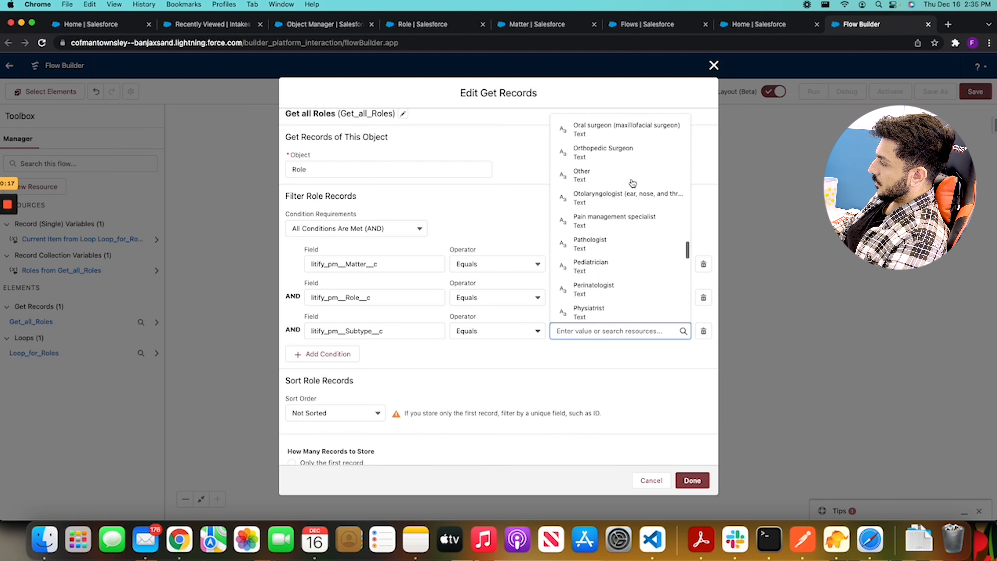
{"action": "scroll", "coordinate": [633, 183], "scroll_direction": "up", "scroll_amount": 3}
{"action": "type", "text": "pare"}
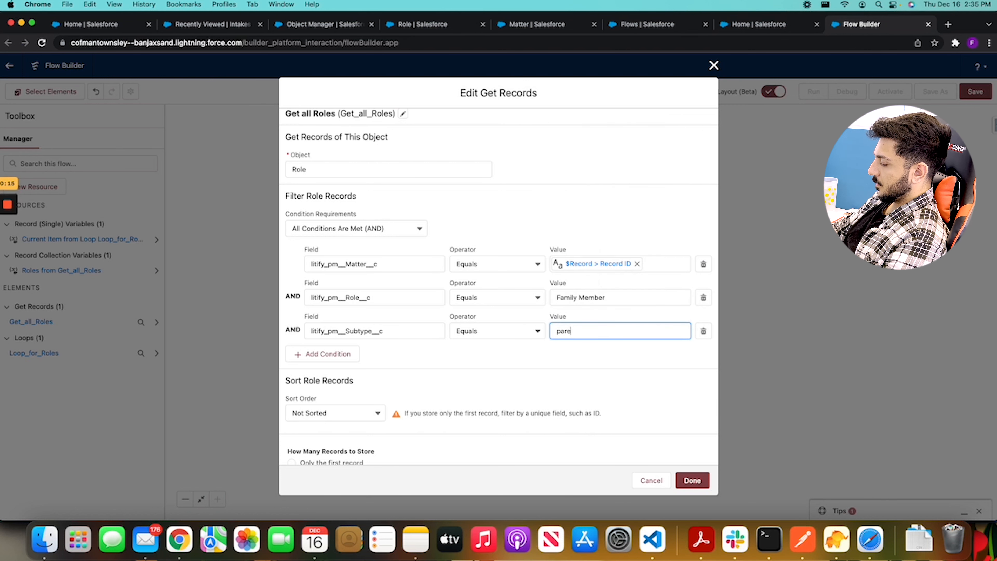
{"action": "key", "text": "BackSpace"}
{"action": "key", "text": "BackSpace"}
{"action": "type", "text": "guar"}
{"action": "key", "text": "BackSpace"}
{"action": "key", "text": "BackSpace"}
{"action": "key", "text": "BackSpace"}
{"action": "key", "text": "BackSpace"}
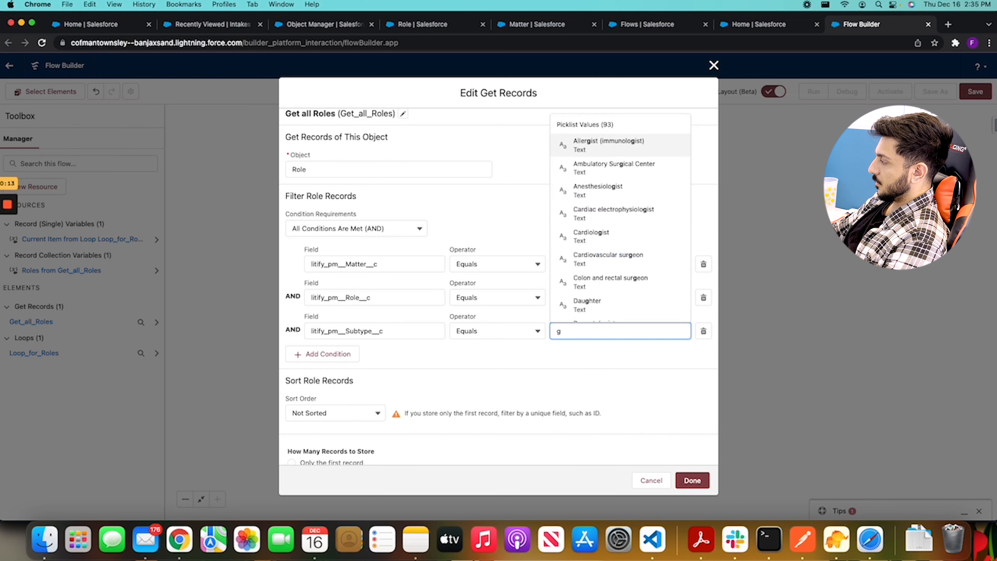
{"action": "left_click", "coordinate": [610, 354]}
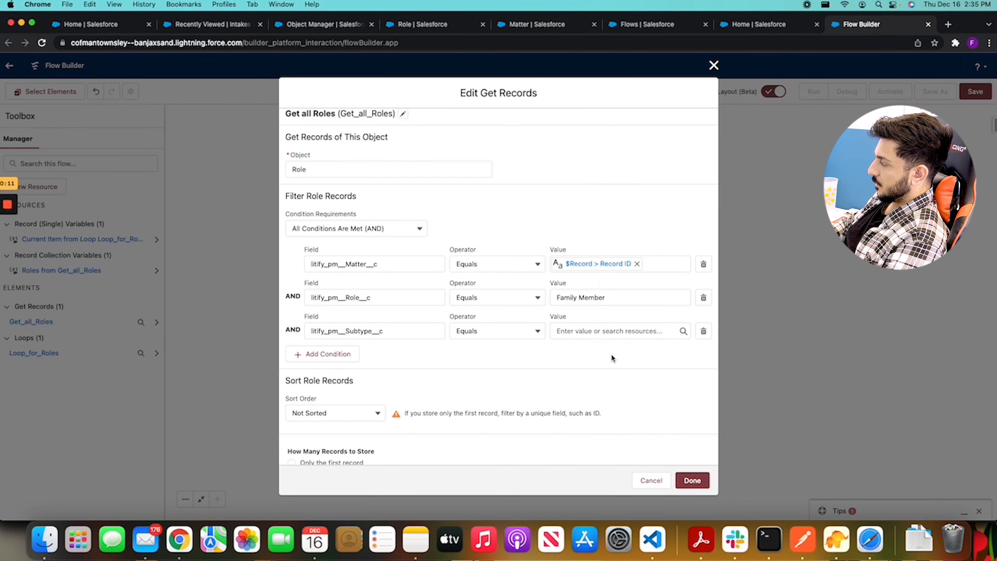
Set the value of the litify_pm__Subtype__c condition to Father and finish editing the Get all Roles element
{"action": "left_click", "coordinate": [629, 299]}
{"action": "left_click", "coordinate": [633, 331]}
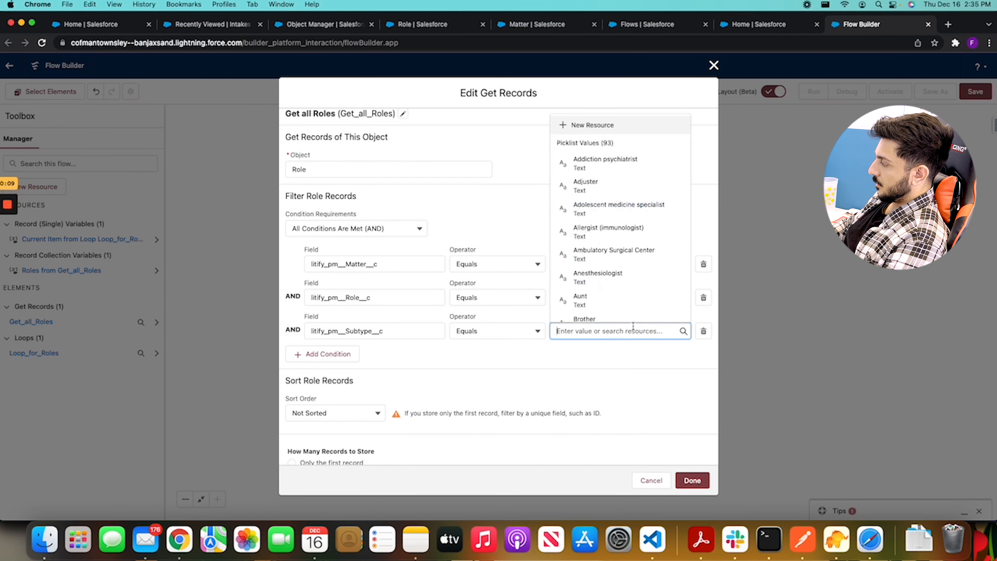
{"action": "scroll", "coordinate": [619, 282], "scroll_direction": "down", "scroll_amount": 5}
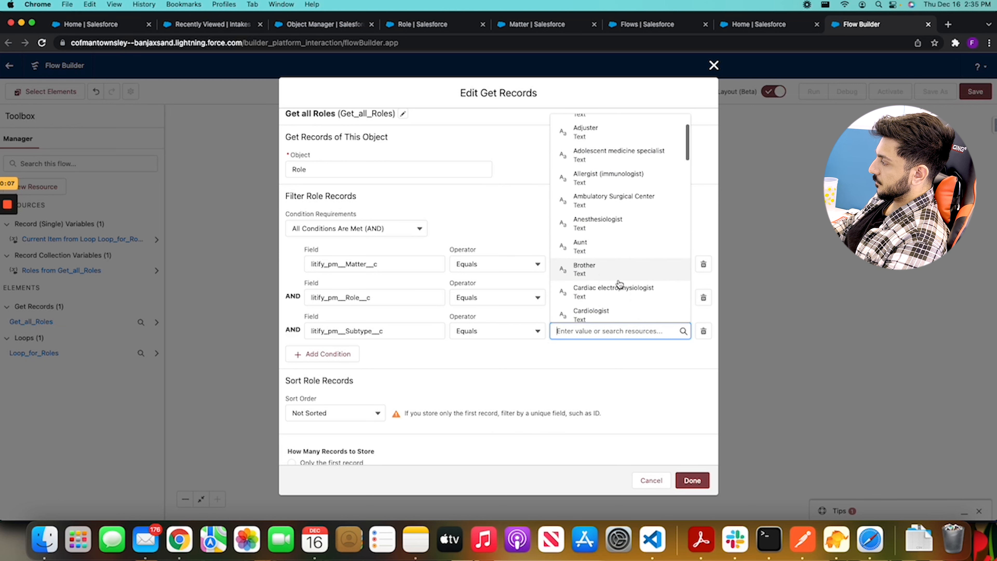
{"action": "type", "text": "fat"}
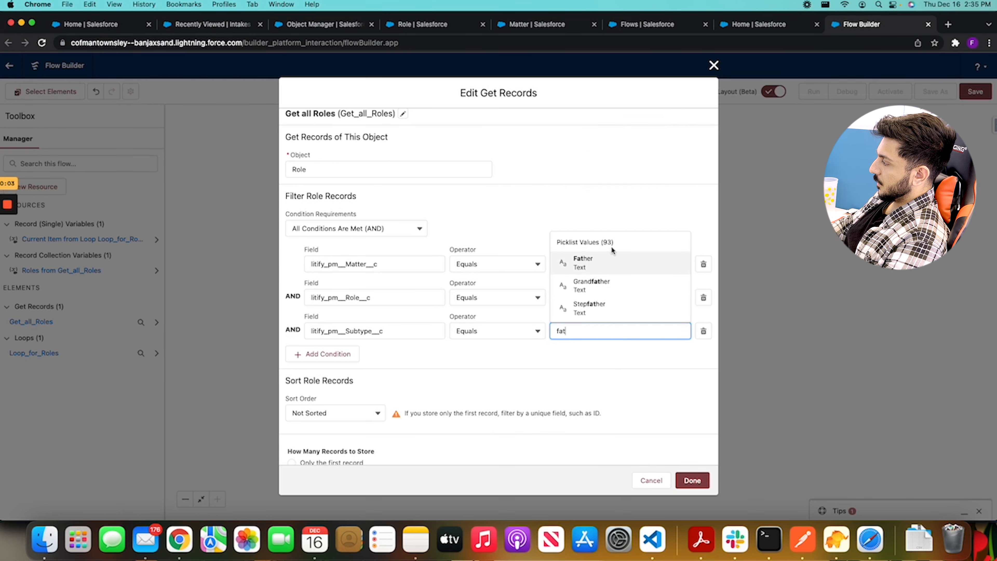
{"action": "left_click", "coordinate": [611, 262]}
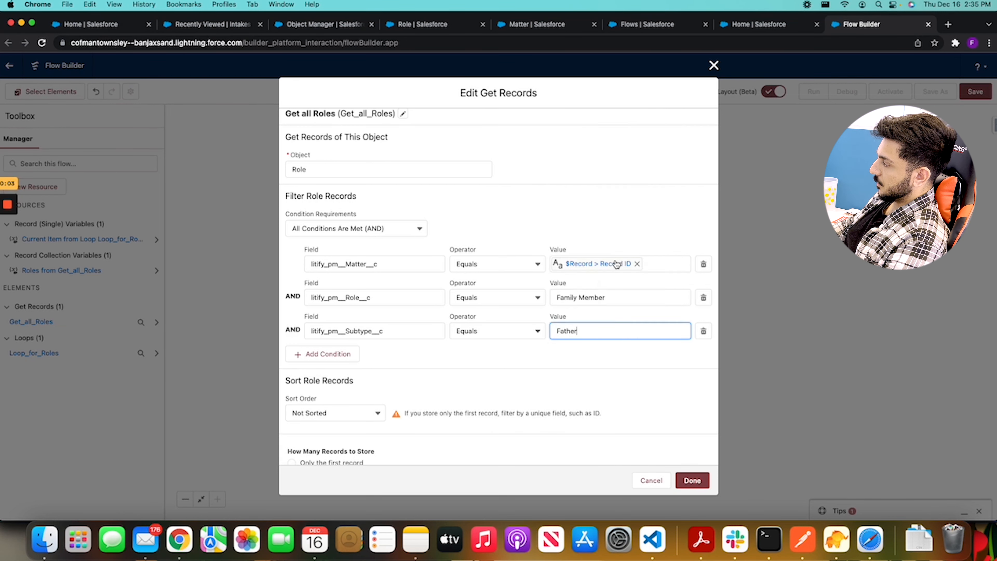
{"action": "scroll", "coordinate": [565, 381], "scroll_direction": "down", "scroll_amount": 3}
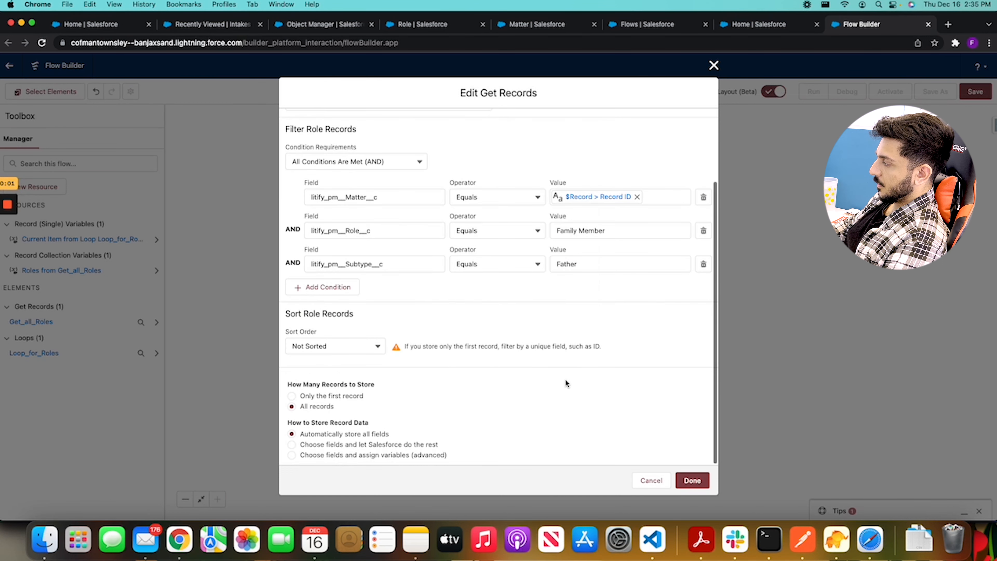
{"action": "scroll", "coordinate": [672, 379], "scroll_direction": "up", "scroll_amount": 4}
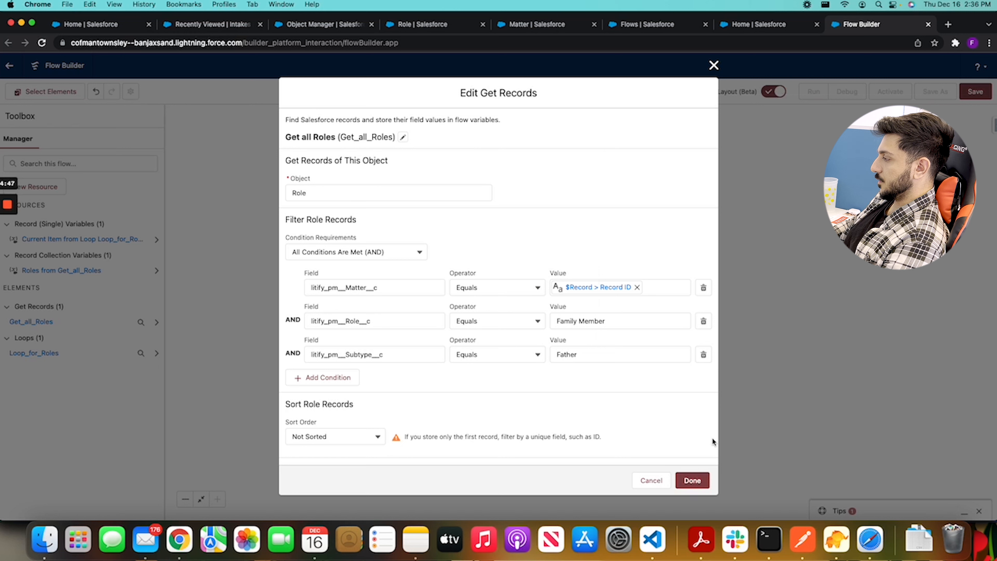
{"action": "left_click", "coordinate": [691, 479]}
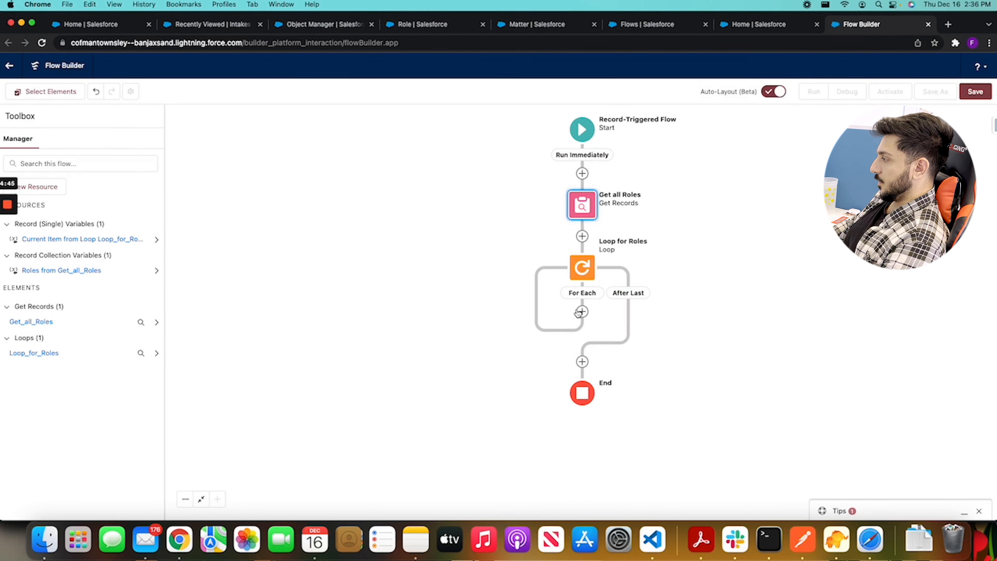
Add an Update Records element labelled "Father Name on Matter" to the For Each path of Loop for Roles
{"action": "left_click", "coordinate": [582, 311]}
{"action": "scroll", "coordinate": [507, 438], "scroll_direction": "down", "scroll_amount": 5}
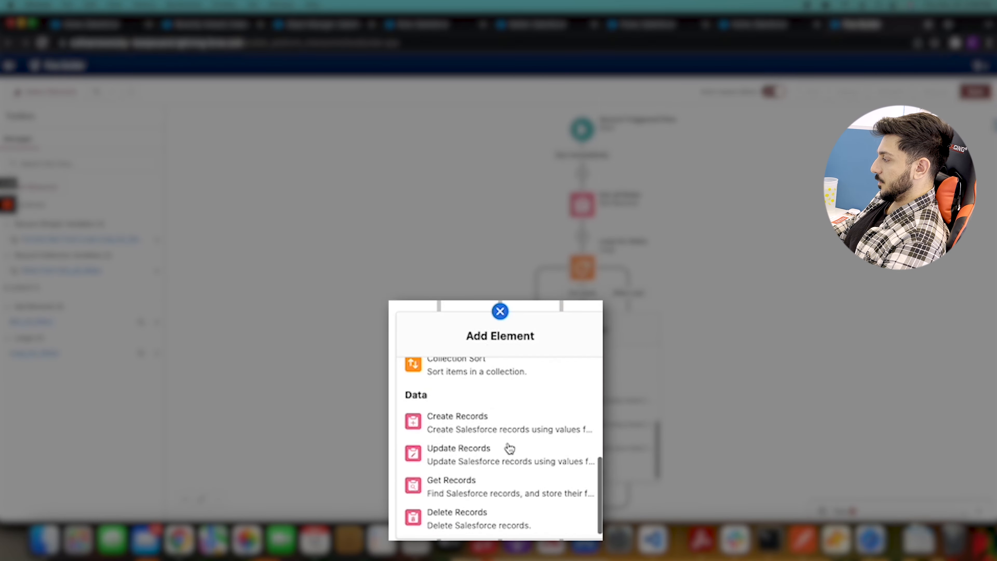
{"action": "left_click", "coordinate": [492, 447]}
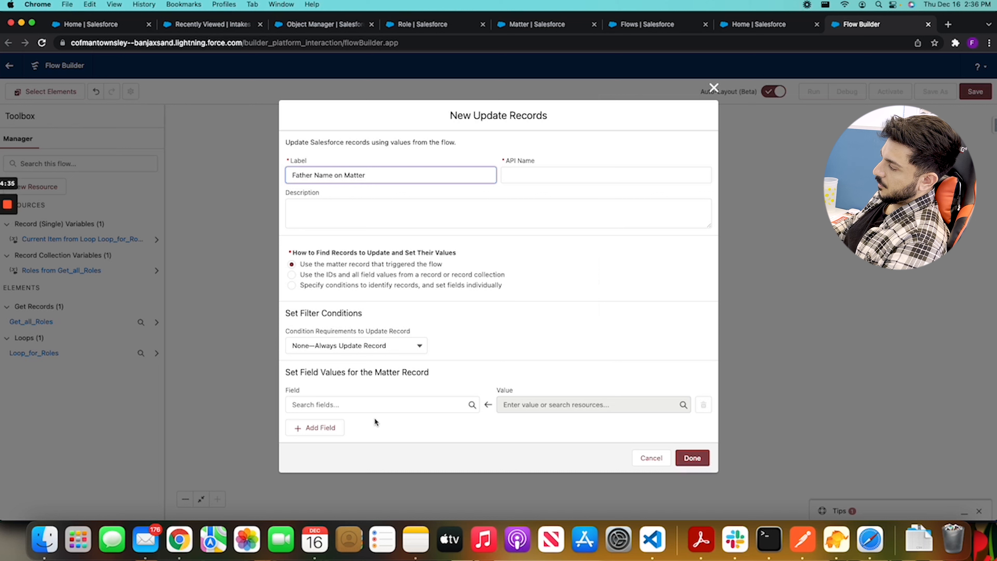
Choose the Matter's Description field, litify_pm__Description__c, as the field to update in the Father Name on Matter element
{"action": "left_click", "coordinate": [364, 402]}
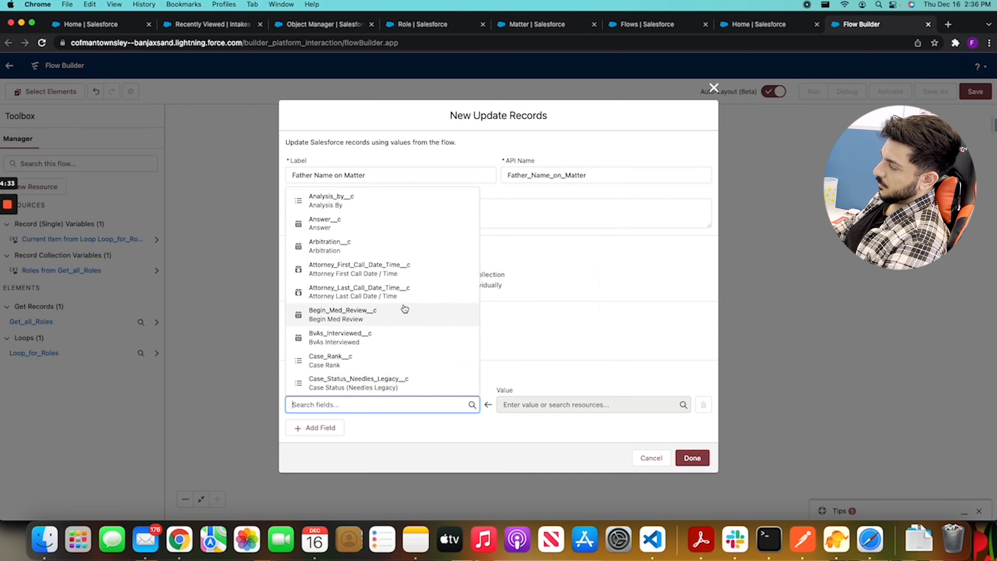
{"action": "scroll", "coordinate": [404, 309], "scroll_direction": "down", "scroll_amount": 5}
{"action": "scroll", "coordinate": [404, 308], "scroll_direction": "down", "scroll_amount": 10}
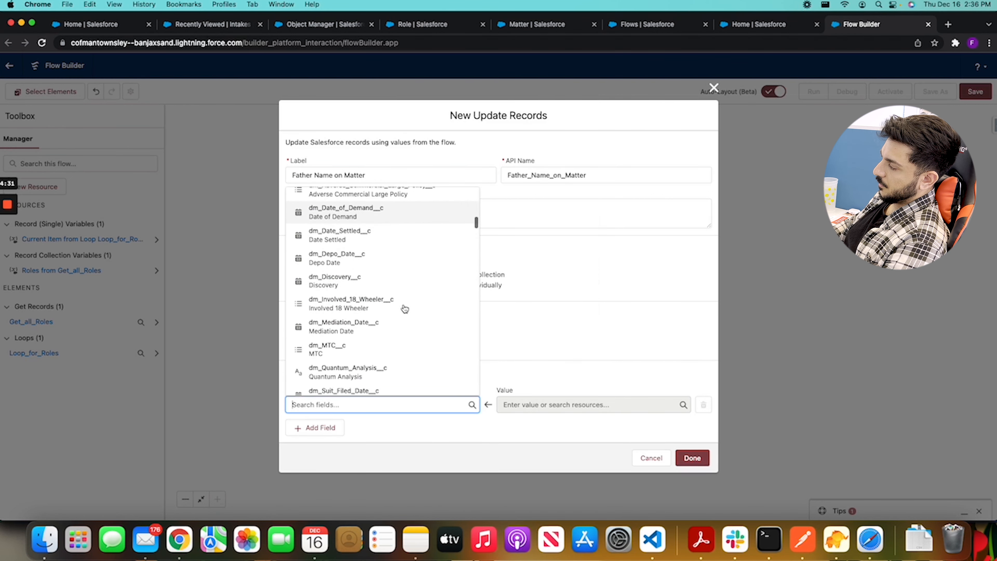
{"action": "scroll", "coordinate": [404, 308], "scroll_direction": "down", "scroll_amount": 10}
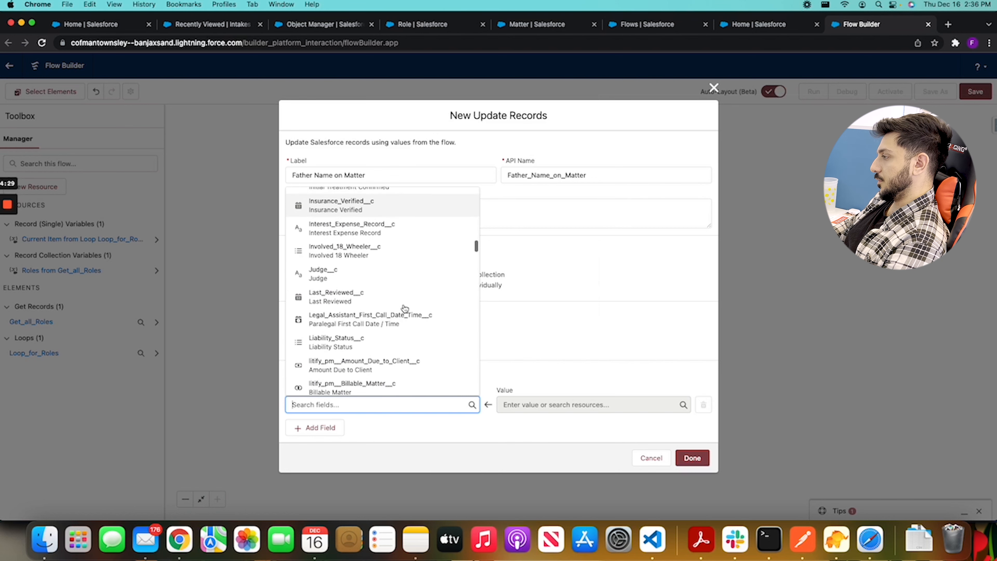
{"action": "scroll", "coordinate": [404, 309], "scroll_direction": "down", "scroll_amount": 10}
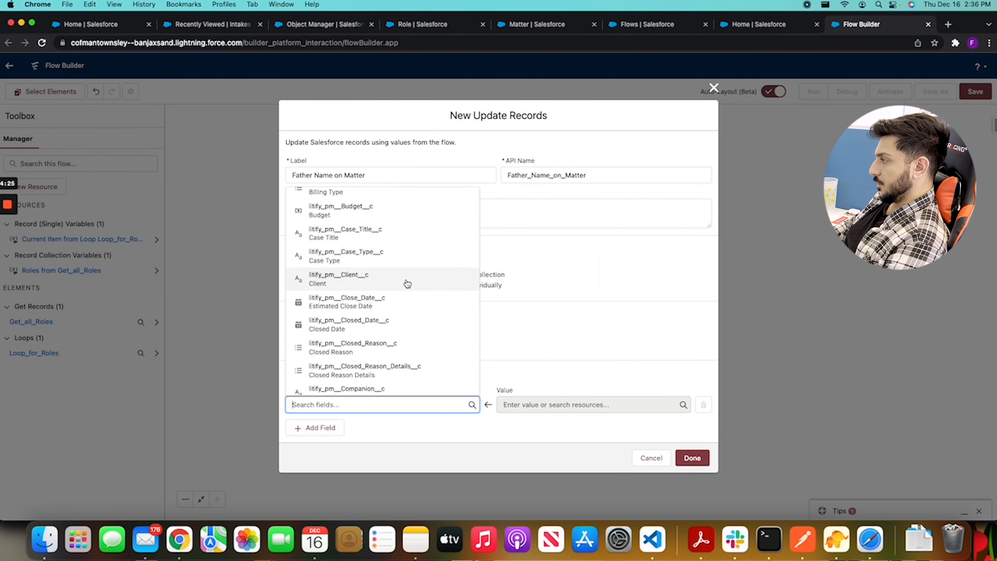
{"action": "scroll", "coordinate": [407, 283], "scroll_direction": "down", "scroll_amount": 5}
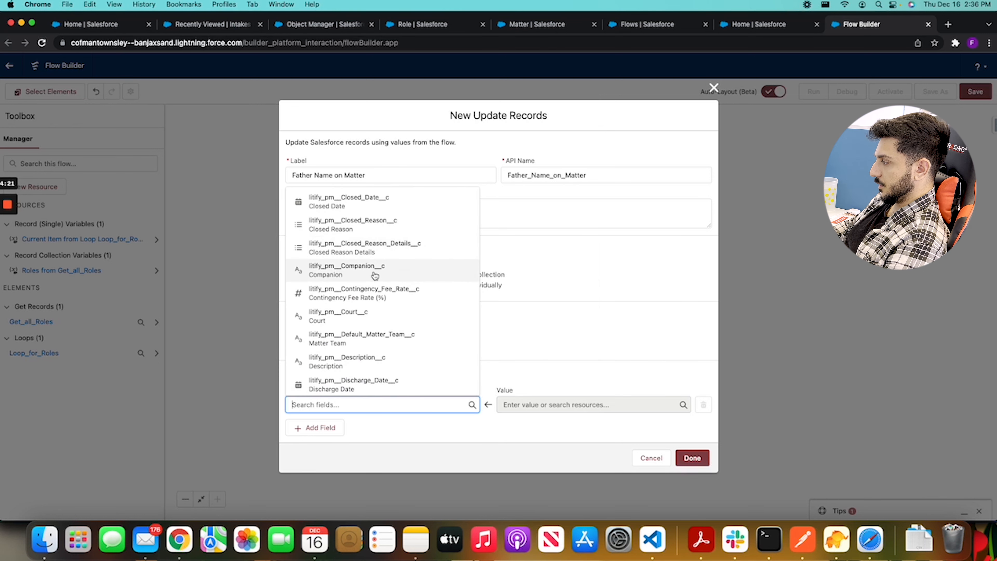
{"action": "left_click", "coordinate": [373, 361]}
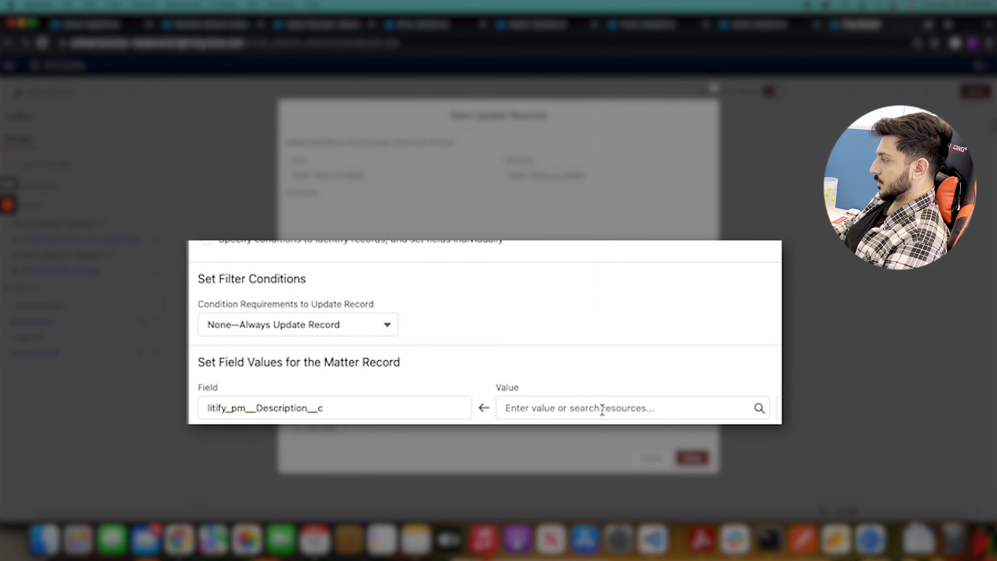
Set the Description value to litify_pm__Party_Name__c of the current item from Loop_for_Roles and finish the Update Records element
{"action": "left_click", "coordinate": [602, 408]}
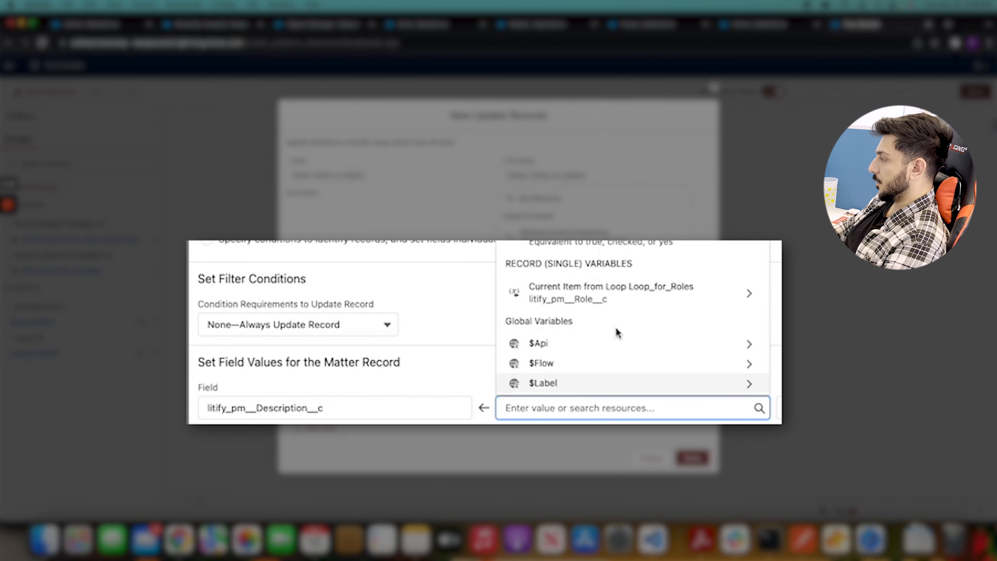
{"action": "left_click", "coordinate": [677, 293]}
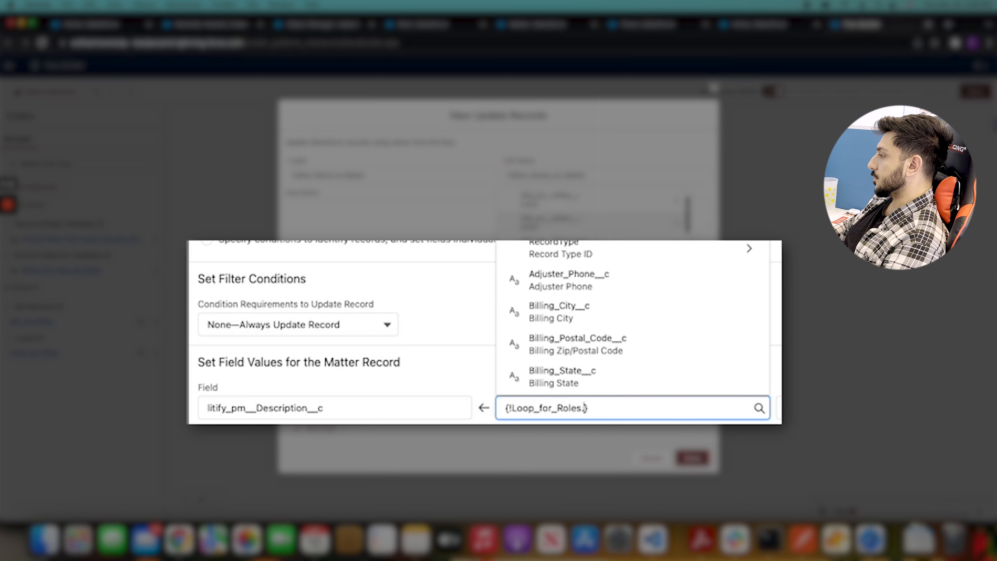
{"action": "scroll", "coordinate": [632, 318], "scroll_direction": "down", "scroll_amount": 15}
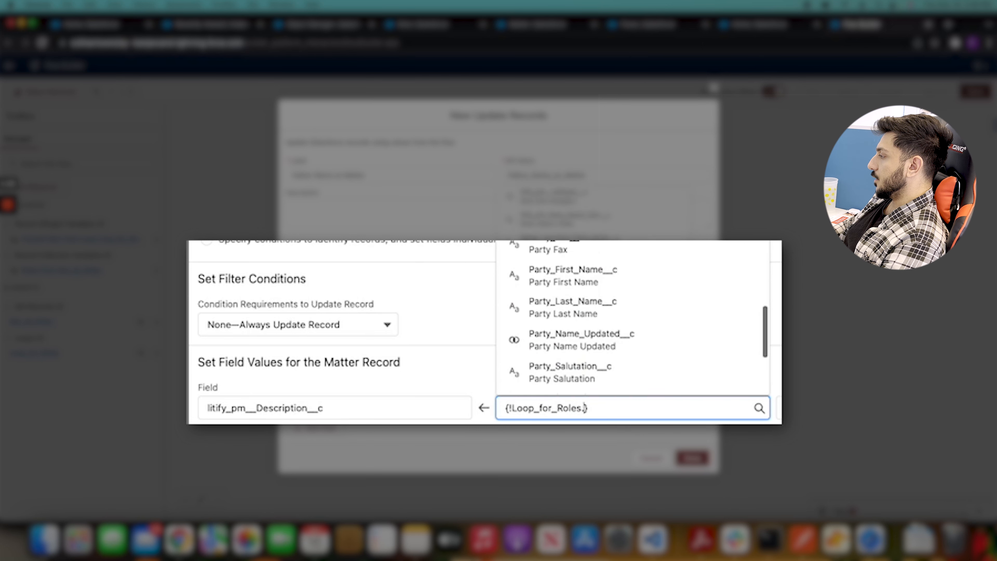
{"action": "scroll", "coordinate": [632, 318], "scroll_direction": "down", "scroll_amount": 3}
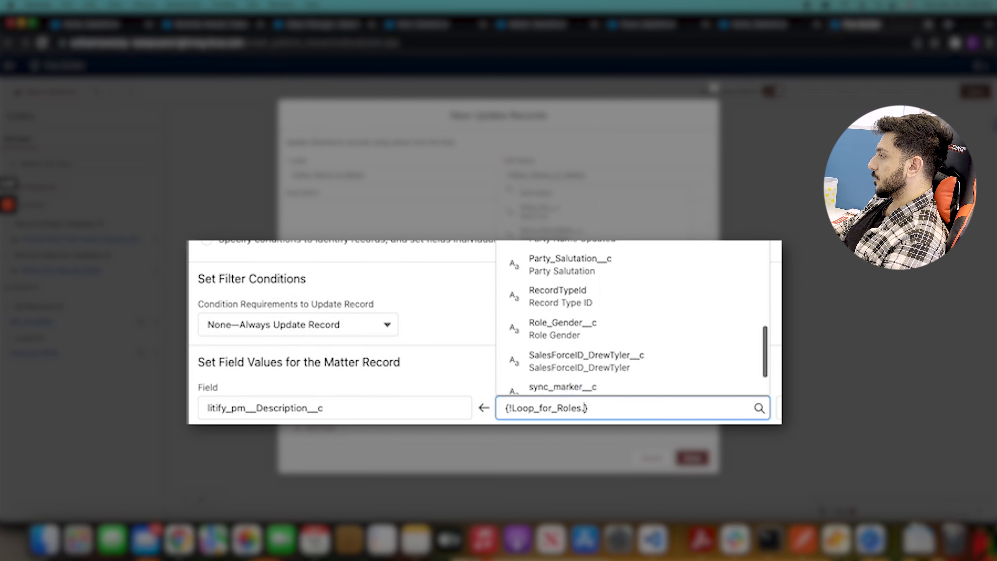
{"action": "scroll", "coordinate": [632, 318], "scroll_direction": "down", "scroll_amount": 3}
{"action": "scroll", "coordinate": [632, 318], "scroll_direction": "up", "scroll_amount": 6}
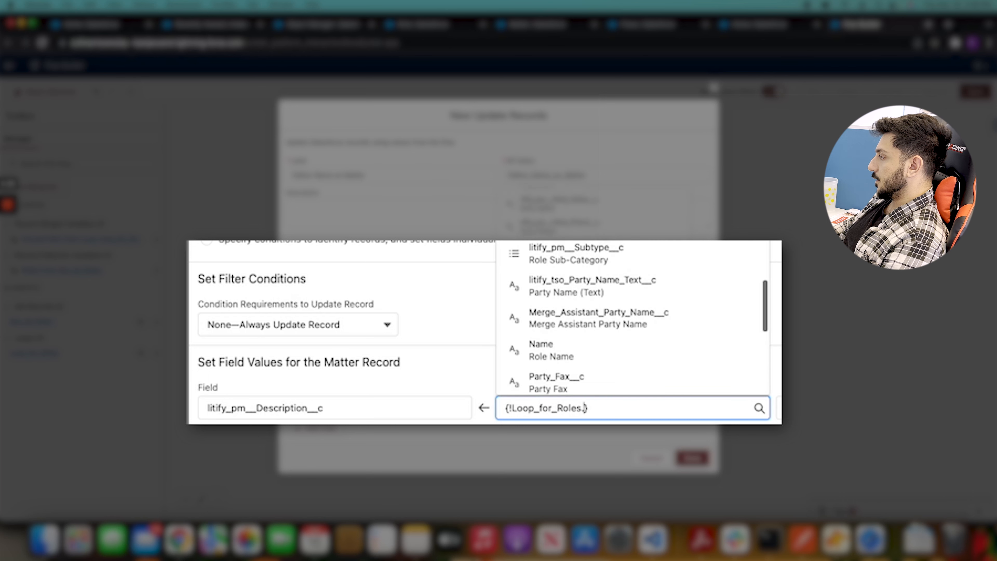
{"action": "scroll", "coordinate": [612, 262], "scroll_direction": "up", "scroll_amount": 4}
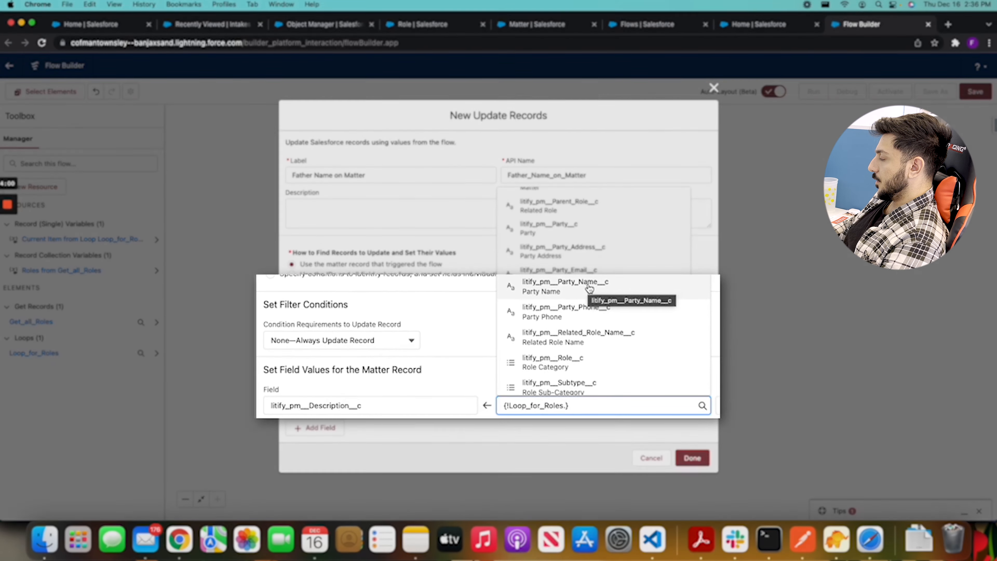
{"action": "left_click", "coordinate": [589, 289]}
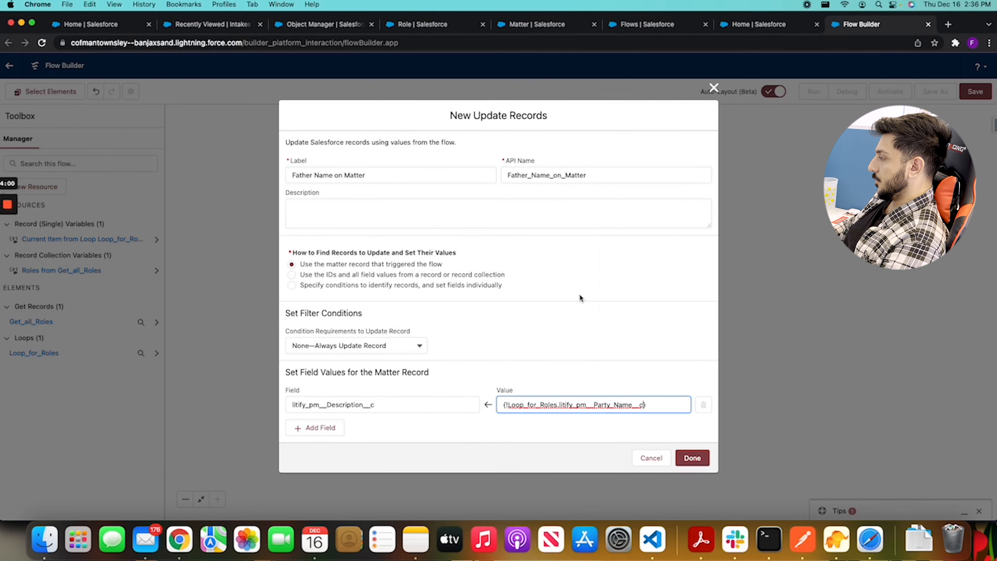
{"action": "left_click", "coordinate": [670, 356]}
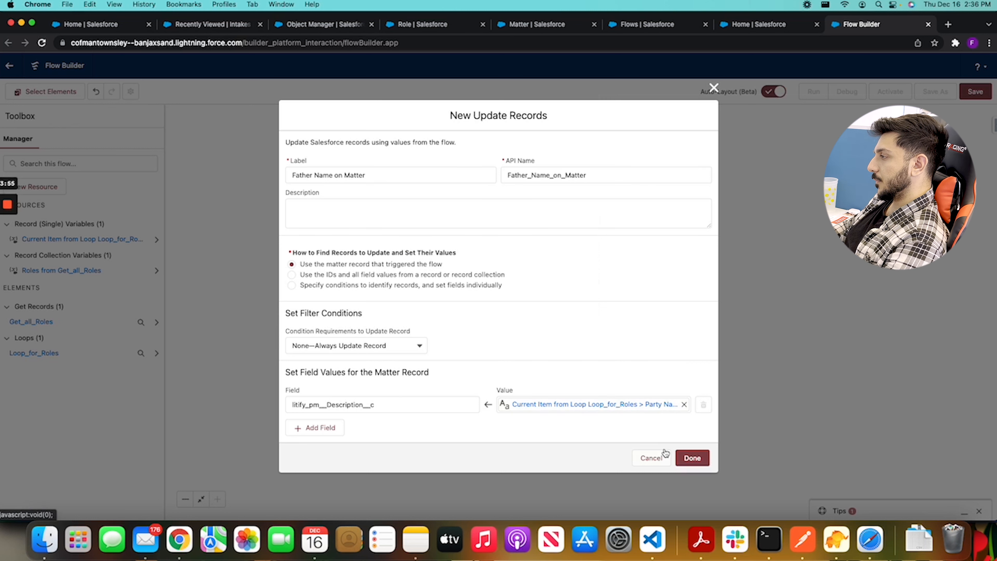
{"action": "left_click", "coordinate": [693, 458]}
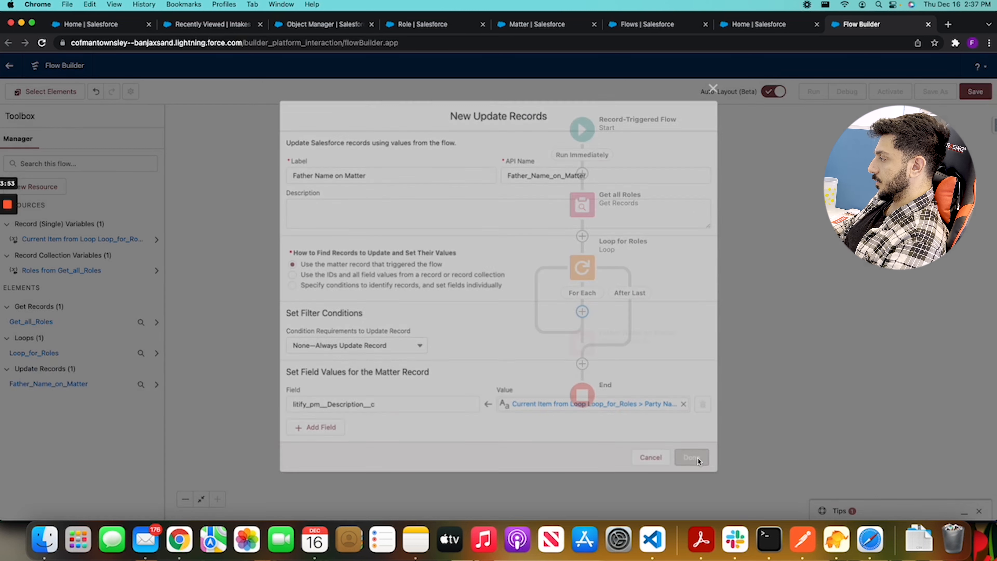